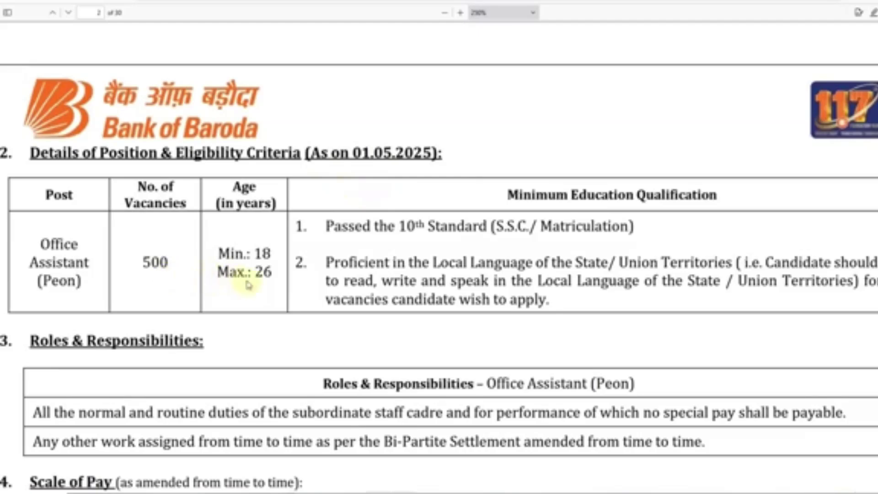
Scroll the notice PDF to page 2's Office Assistant position and eligibility table
{"action": "scroll", "coordinate": [174, 288], "scroll_direction": "down", "scroll_amount": 2}
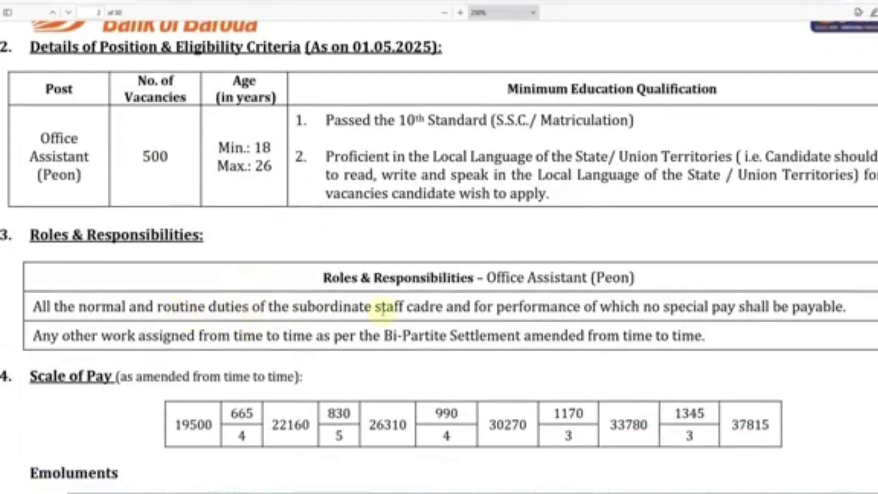
Scroll through the Roles & Responsibilities, Scale of Pay, Eligibility and age relaxation sections
{"action": "scroll", "coordinate": [311, 328], "scroll_direction": "down", "scroll_amount": 1}
{"action": "scroll", "coordinate": [313, 326], "scroll_direction": "down", "scroll_amount": 2}
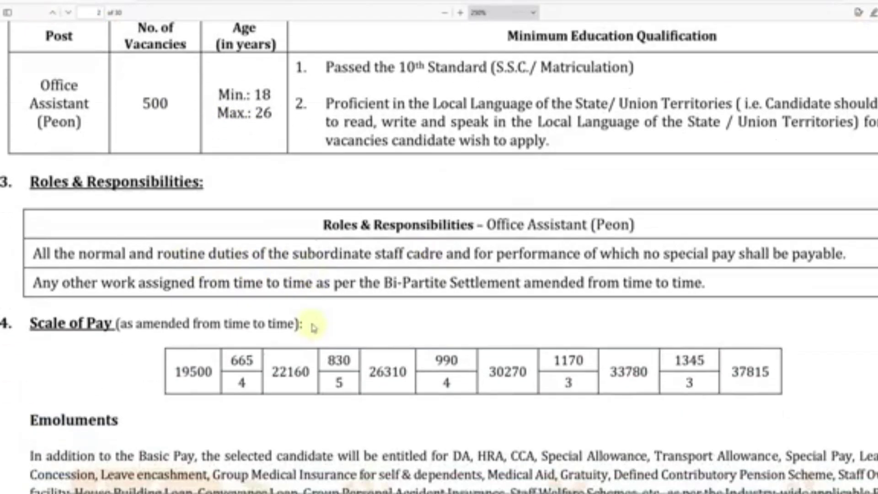
{"action": "scroll", "coordinate": [312, 325], "scroll_direction": "down", "scroll_amount": 2}
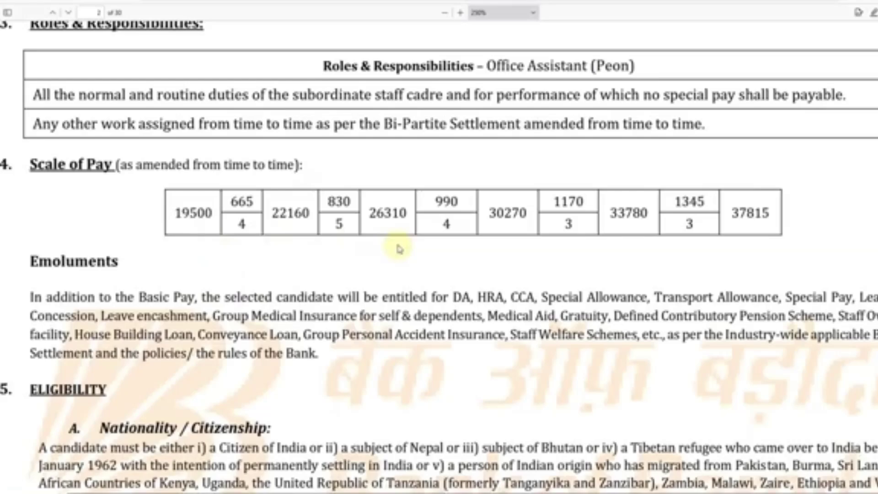
{"action": "scroll", "coordinate": [215, 341], "scroll_direction": "down", "scroll_amount": 2}
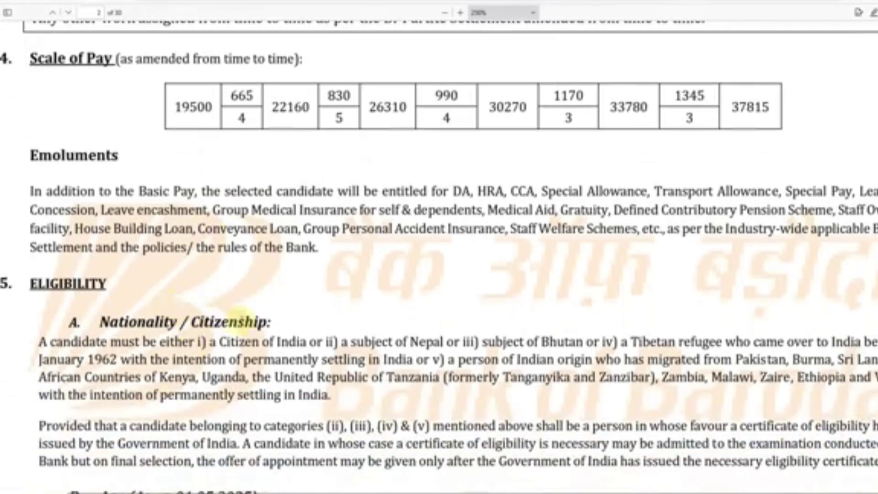
{"action": "scroll", "coordinate": [241, 318], "scroll_direction": "down", "scroll_amount": 10}
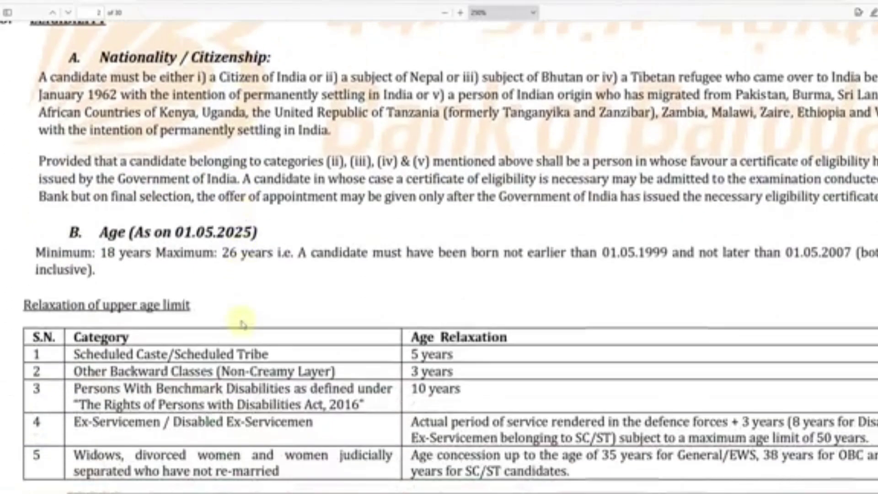
{"action": "scroll", "coordinate": [241, 320], "scroll_direction": "down", "scroll_amount": 15}
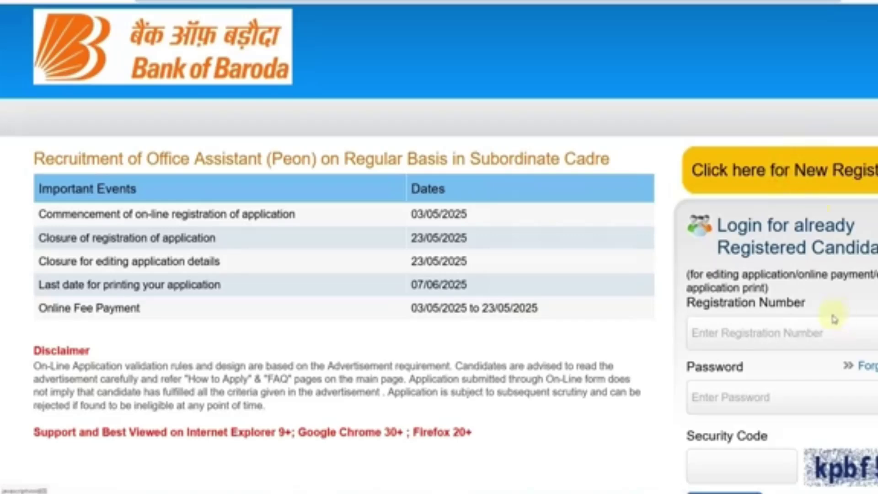
Start a new candidate registration from 'Click here for New Registration' on the home page
{"action": "scroll", "coordinate": [825, 308], "scroll_direction": "down", "scroll_amount": 4}
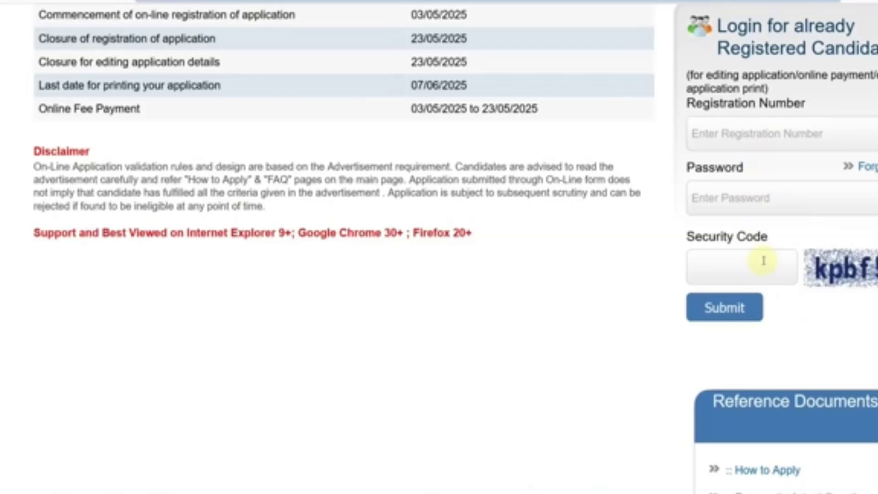
{"action": "scroll", "coordinate": [763, 261], "scroll_direction": "up", "scroll_amount": 4}
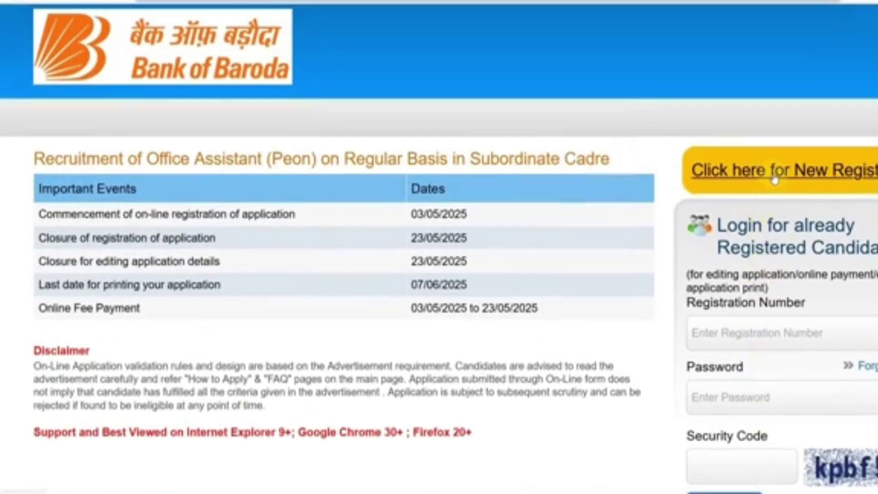
{"action": "left_click", "coordinate": [774, 180]}
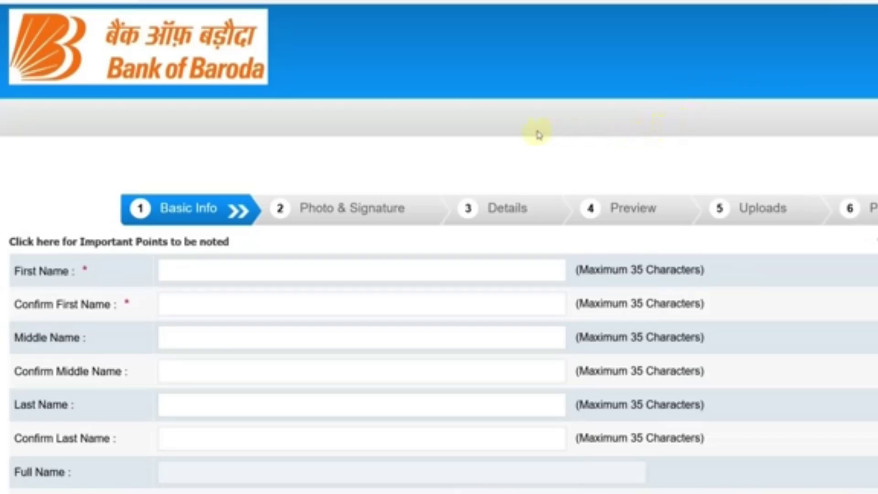
Enter the candidate's first and last names along with their confirmation fields
{"action": "scroll", "coordinate": [535, 134], "scroll_direction": "down", "scroll_amount": 2}
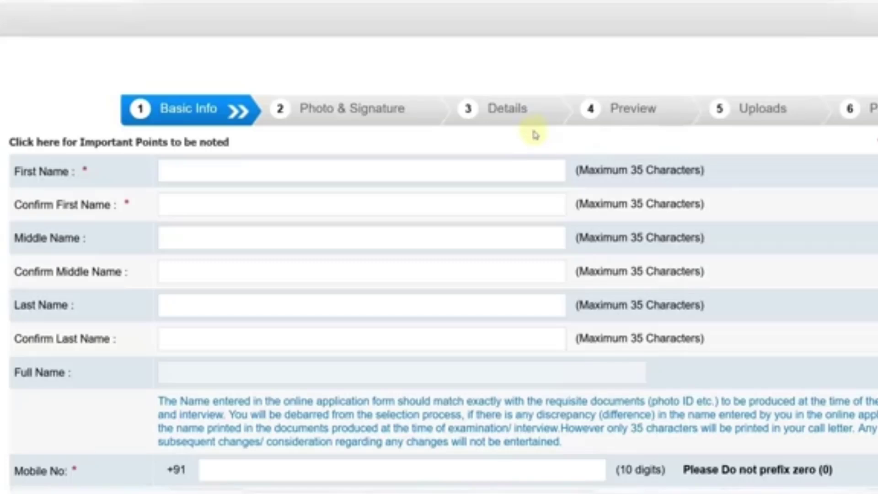
{"action": "scroll", "coordinate": [375, 124], "scroll_direction": "down", "scroll_amount": 2}
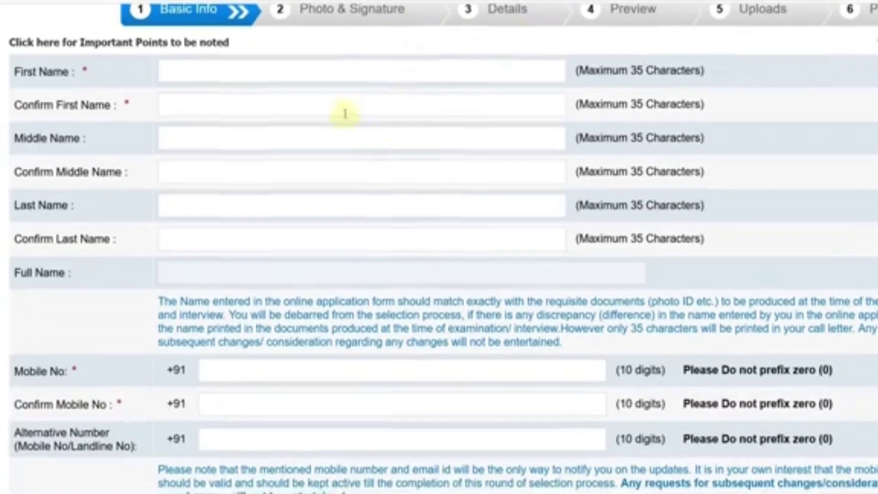
{"action": "left_click", "coordinate": [232, 72]}
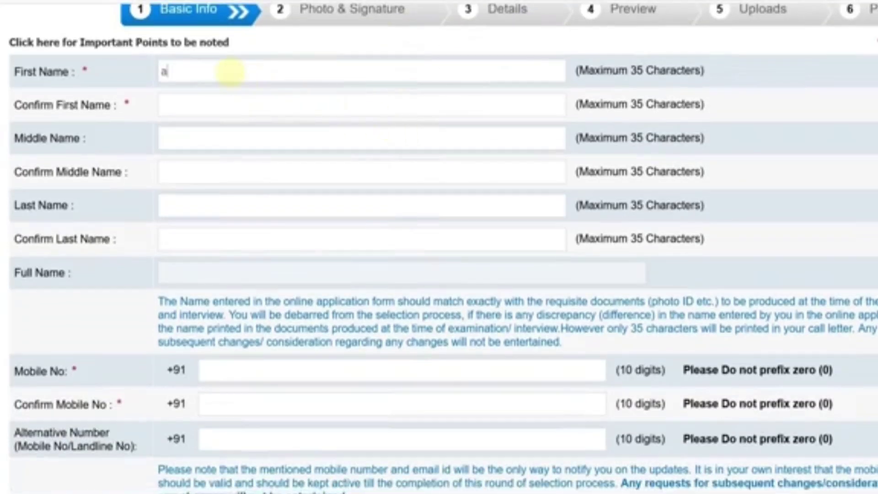
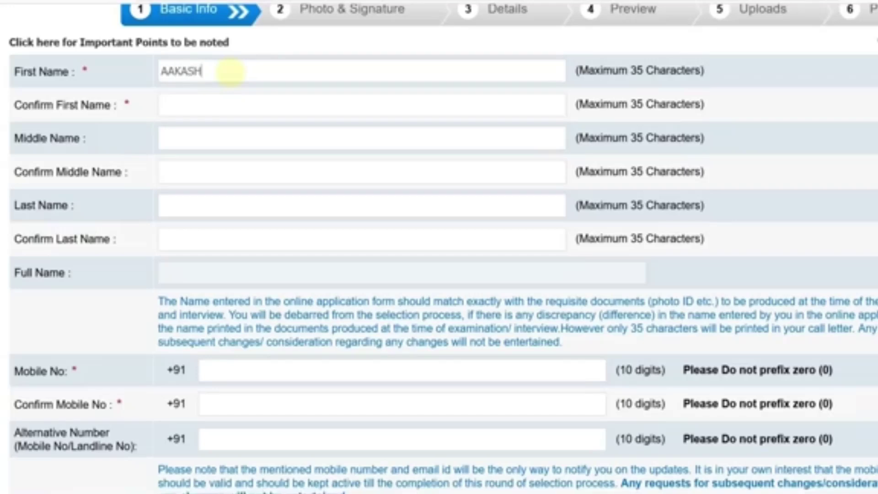
{"action": "key", "text": "Tab"}
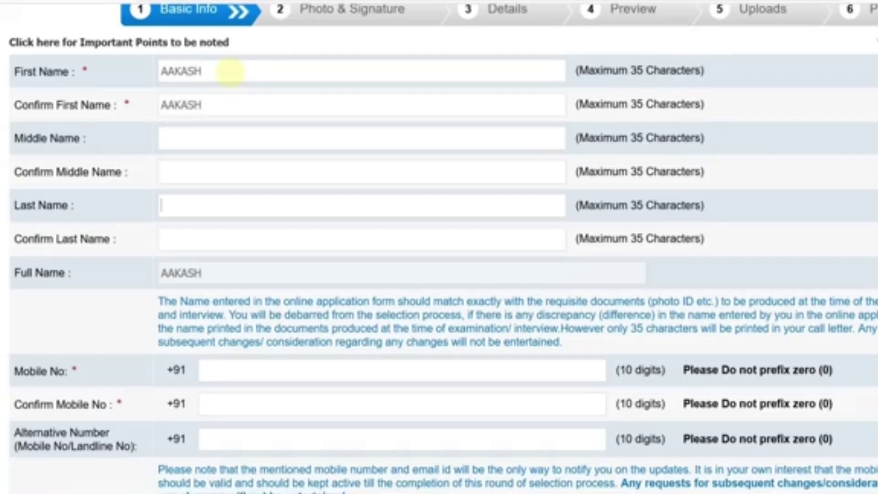
{"action": "key", "text": "Tab"}
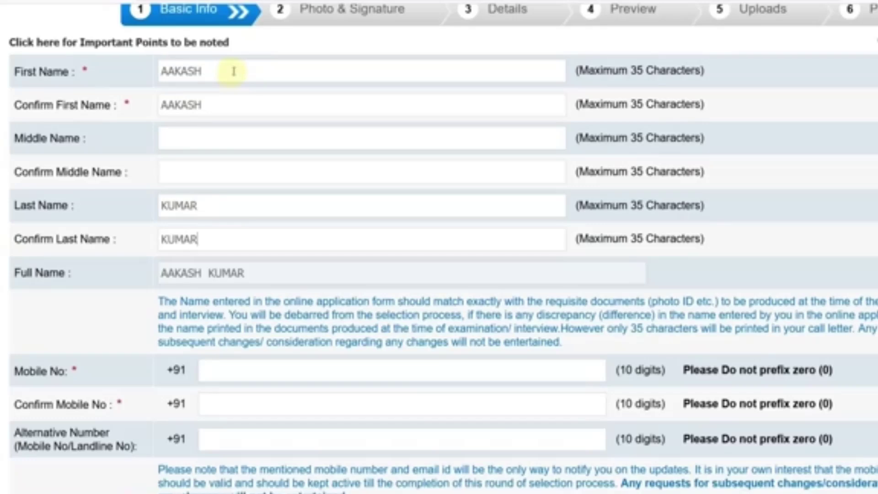
Choose gmail.com as the email domain, enter the security code and submit Basic Info
{"action": "scroll", "coordinate": [260, 98], "scroll_direction": "down", "scroll_amount": 5}
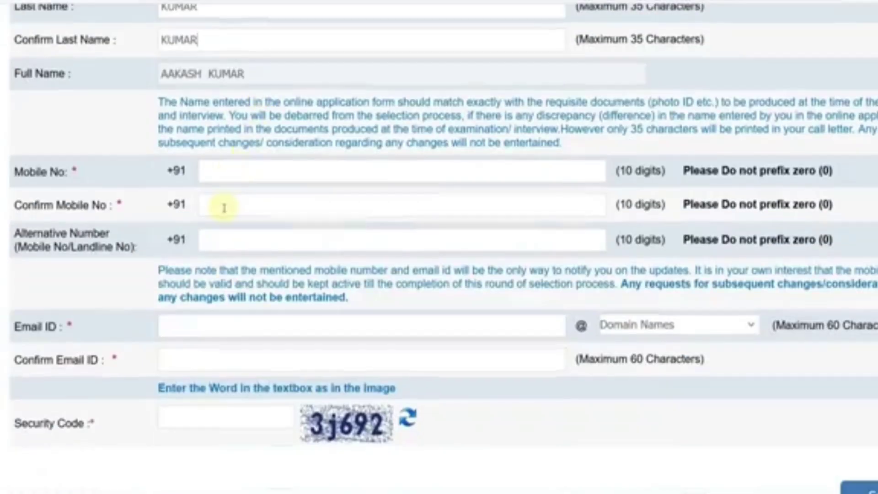
{"action": "scroll", "coordinate": [225, 208], "scroll_direction": "down", "scroll_amount": 2}
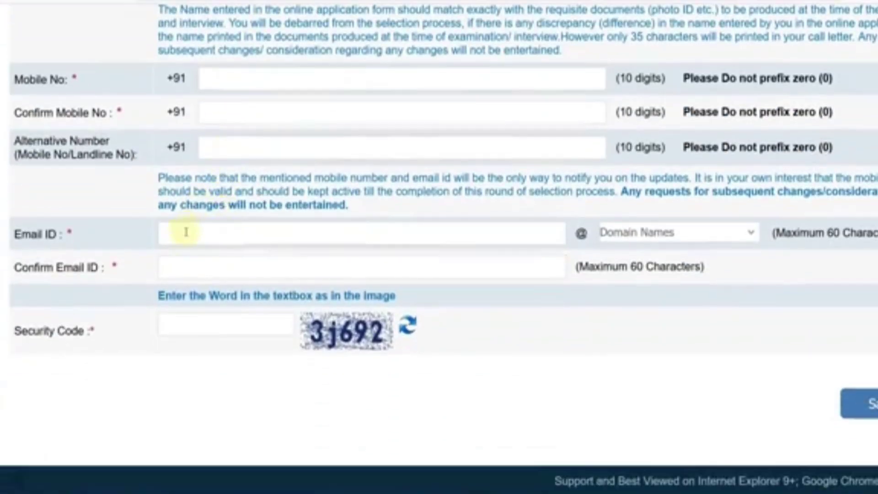
{"action": "left_click", "coordinate": [646, 237]}
{"action": "left_click", "coordinate": [631, 298]}
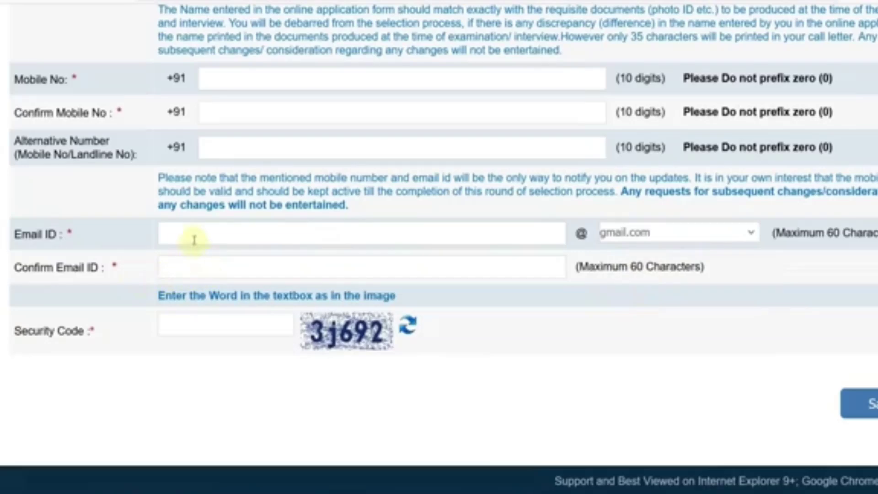
{"action": "left_click", "coordinate": [223, 332]}
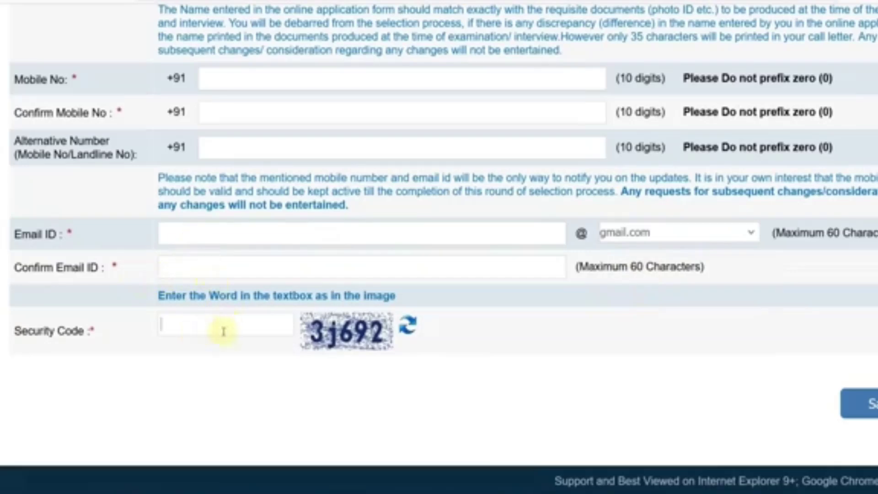
{"action": "left_click", "coordinate": [872, 405]}
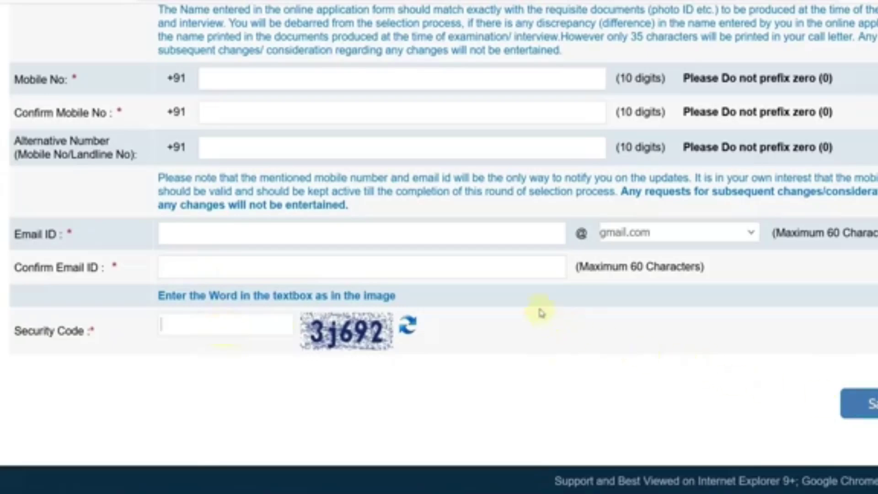
{"action": "scroll", "coordinate": [540, 309], "scroll_direction": "up", "scroll_amount": 4}
{"action": "scroll", "coordinate": [277, 155], "scroll_direction": "down", "scroll_amount": 2}
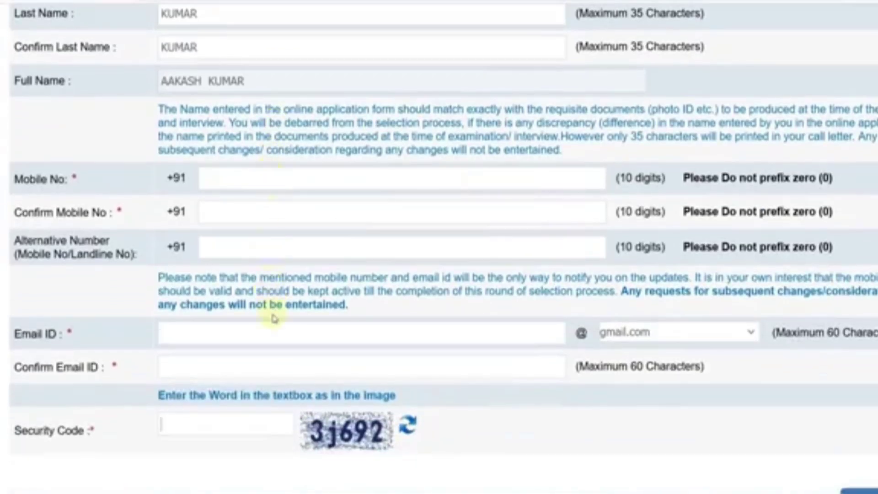
{"action": "scroll", "coordinate": [365, 250], "scroll_direction": "up", "scroll_amount": 2}
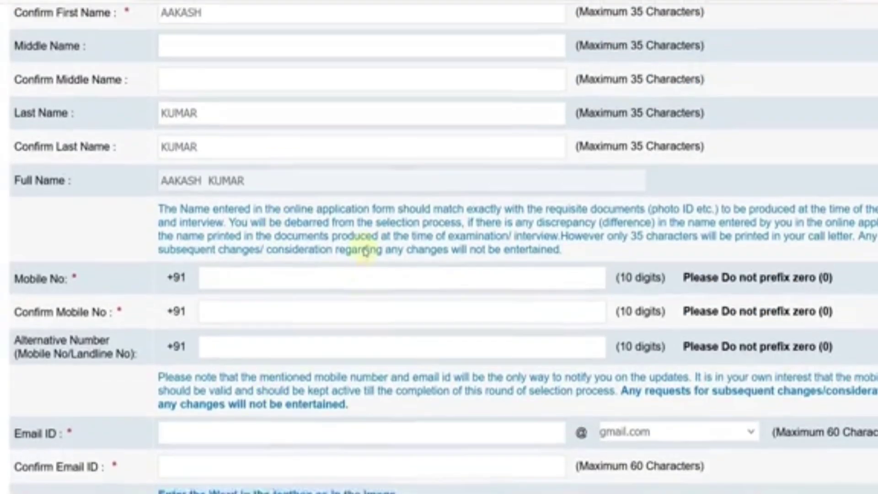
{"action": "scroll", "coordinate": [396, 236], "scroll_direction": "up", "scroll_amount": 4}
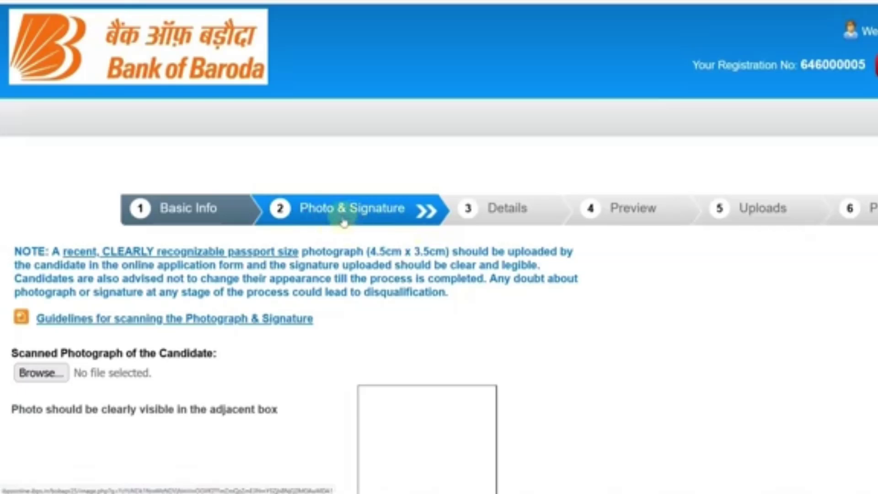
Open the photo and signature scanning guidelines PDF and zoom in beyond 200%
{"action": "scroll", "coordinate": [435, 259], "scroll_direction": "down", "scroll_amount": 2}
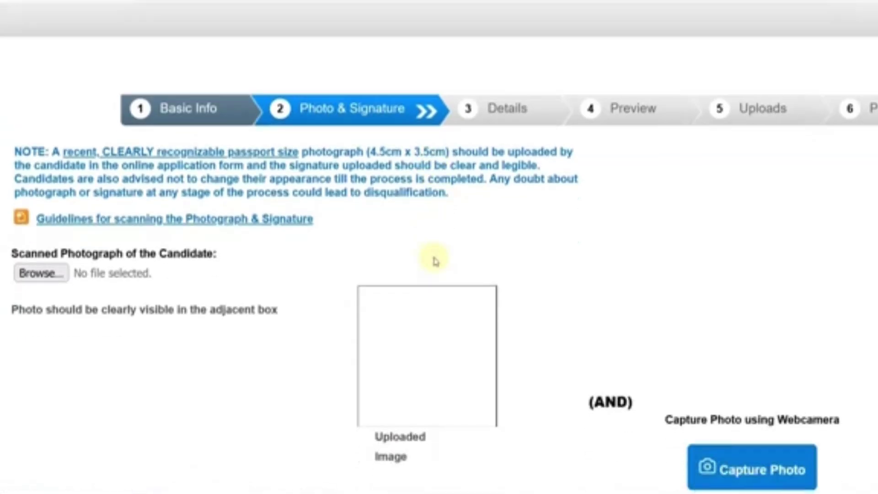
{"action": "left_click", "coordinate": [202, 224]}
{"action": "left_click", "coordinate": [461, 13]}
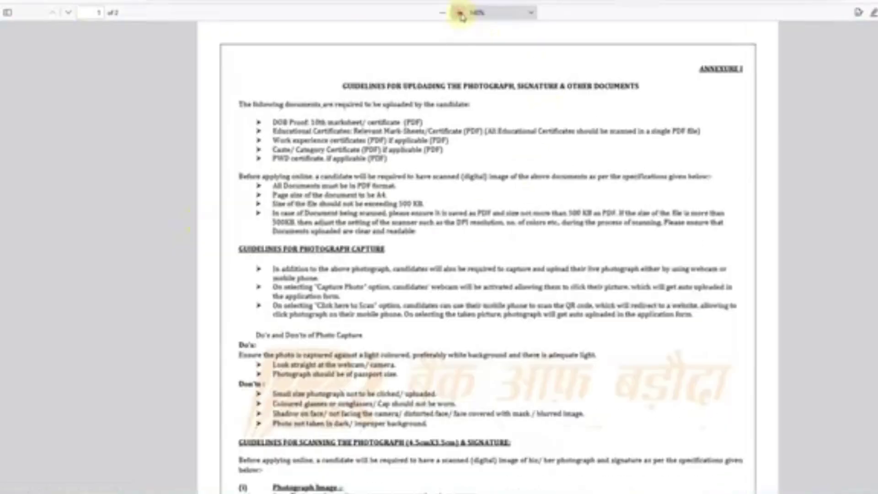
{"action": "left_click", "coordinate": [459, 13]}
{"action": "left_click", "coordinate": [458, 14]}
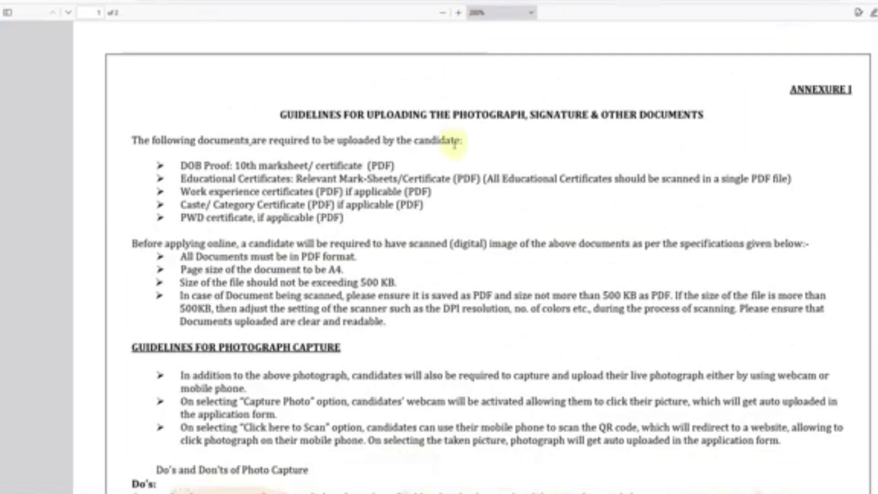
{"action": "left_click_drag", "start_coordinate": [198, 141], "coordinate": [279, 142]}
{"action": "left_click", "coordinate": [311, 154]}
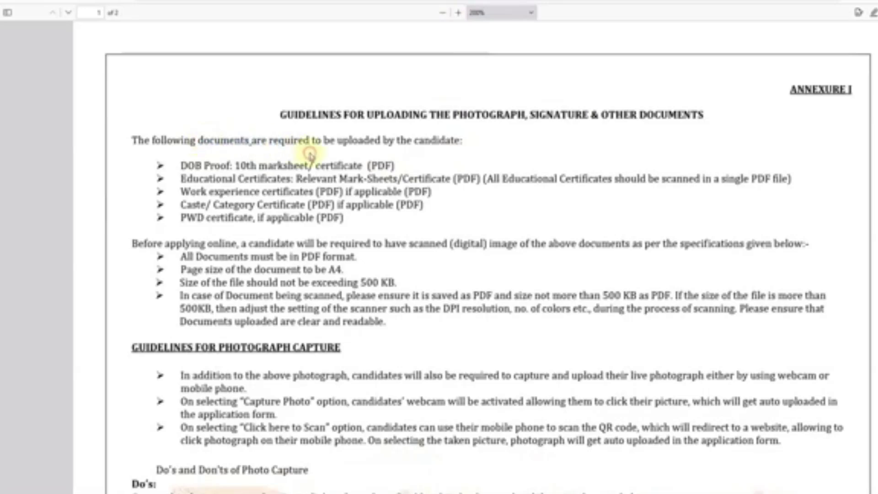
{"action": "left_click", "coordinate": [463, 13]}
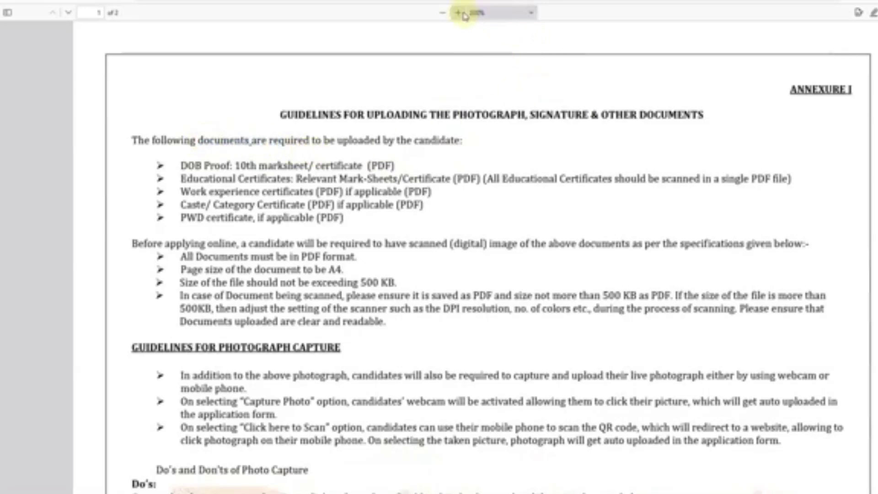
Scroll through the scanning guidelines to read the photo and signature requirements
{"action": "scroll", "coordinate": [480, 112], "scroll_direction": "down", "scroll_amount": 6}
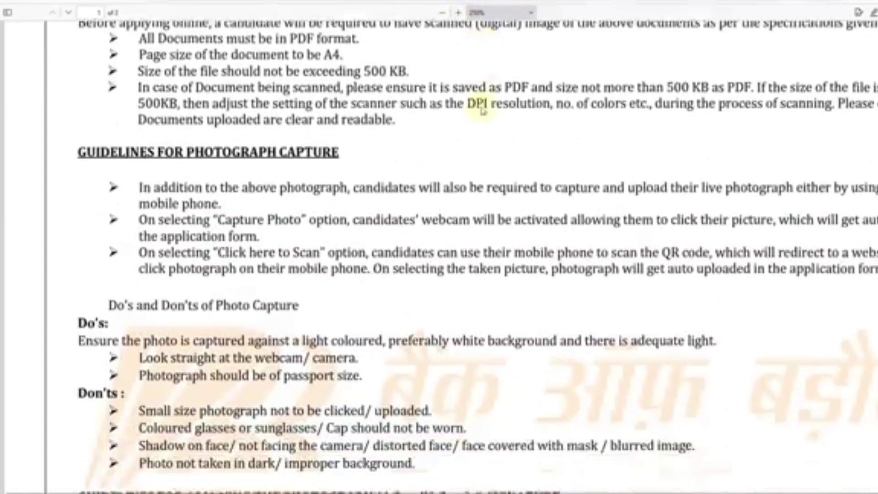
{"action": "scroll", "coordinate": [481, 110], "scroll_direction": "down", "scroll_amount": 2}
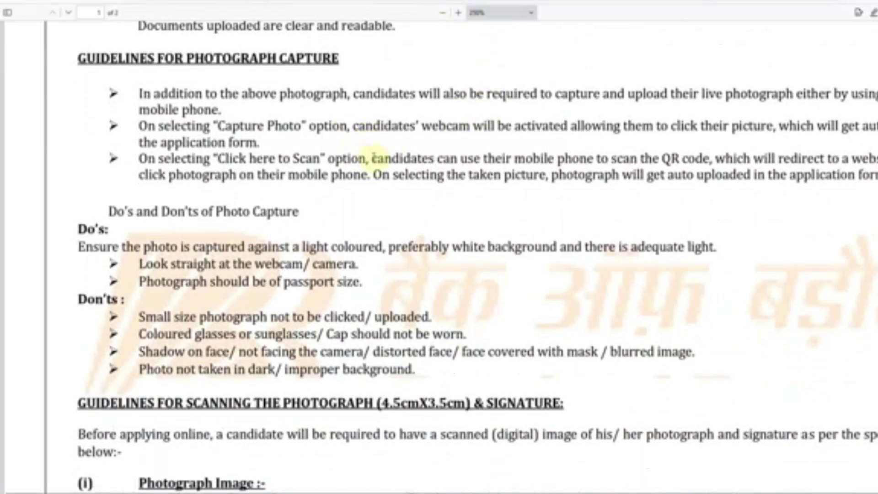
{"action": "scroll", "coordinate": [366, 196], "scroll_direction": "down", "scroll_amount": 2}
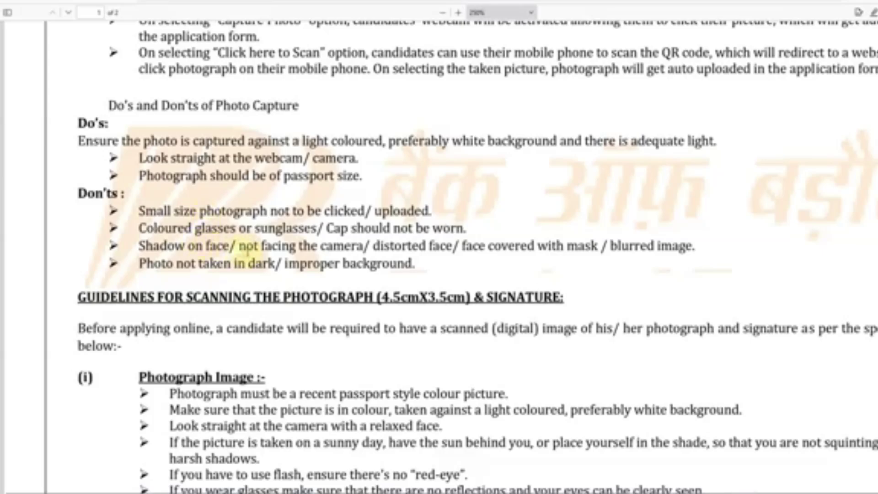
{"action": "scroll", "coordinate": [254, 253], "scroll_direction": "down", "scroll_amount": 1}
{"action": "scroll", "coordinate": [254, 253], "scroll_direction": "down", "scroll_amount": 3}
{"action": "scroll", "coordinate": [251, 257], "scroll_direction": "down", "scroll_amount": 1}
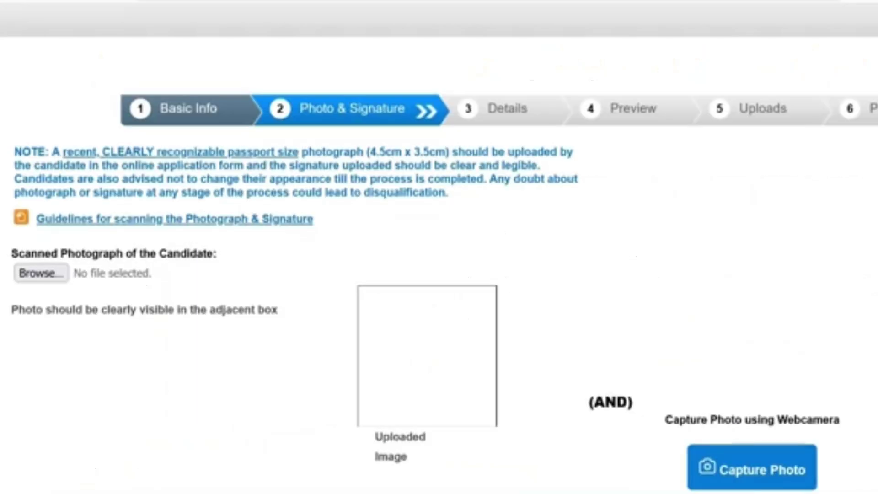
{"action": "scroll", "coordinate": [212, 239], "scroll_direction": "down", "scroll_amount": 5}
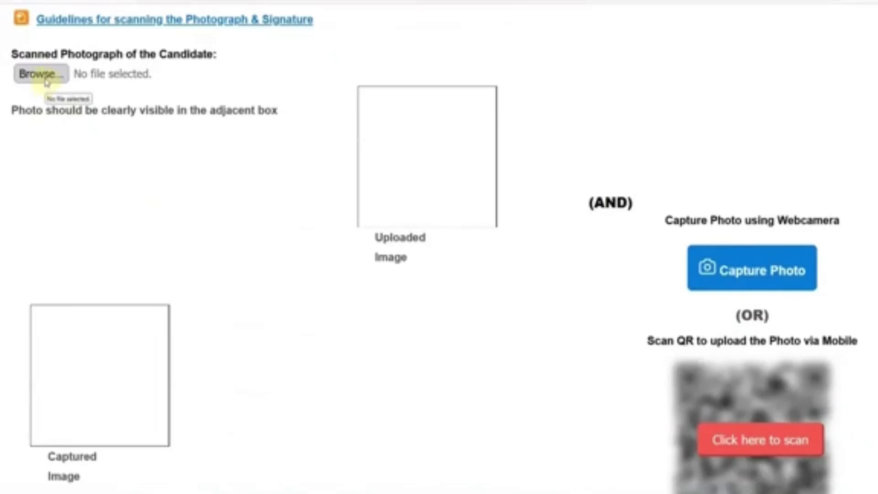
Allow the site webcam access via Capture Photo, closing the empty capture window twice
{"action": "scroll", "coordinate": [463, 194], "scroll_direction": "down", "scroll_amount": 3}
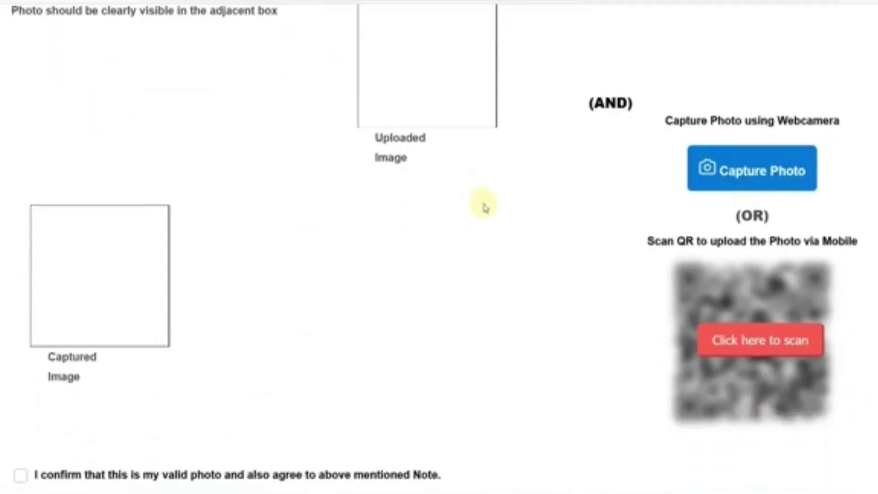
{"action": "left_click", "coordinate": [748, 179]}
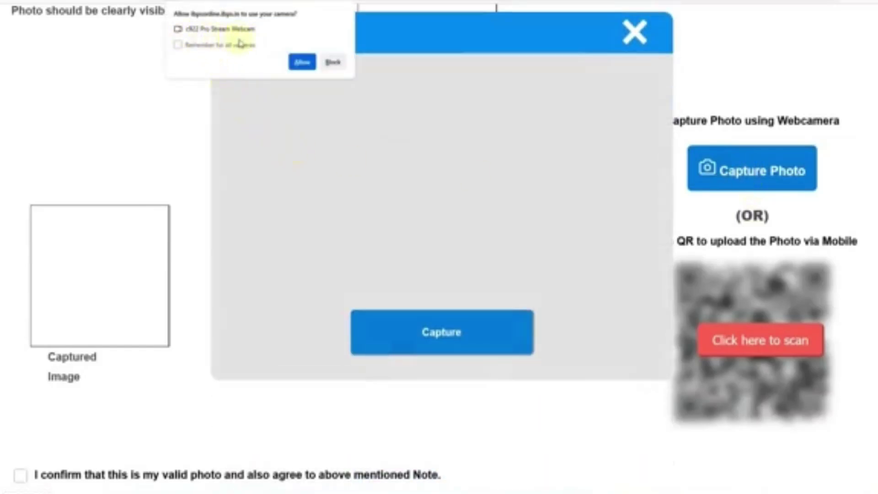
{"action": "left_click", "coordinate": [301, 67]}
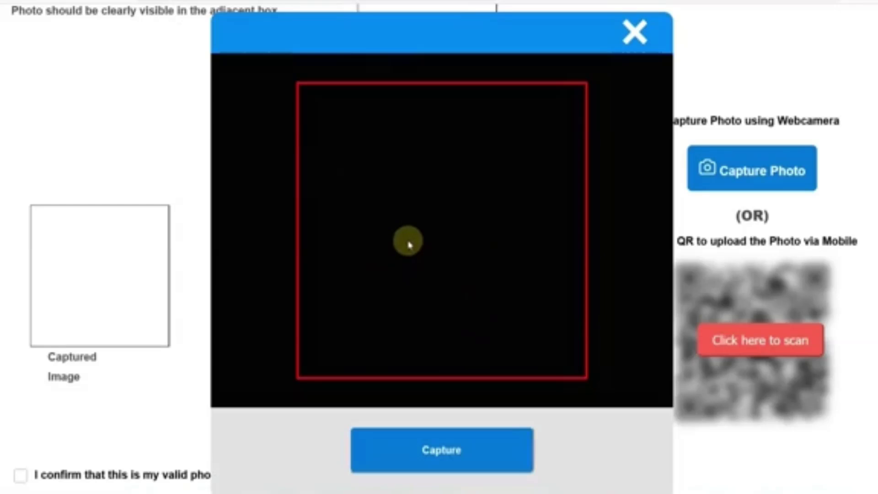
{"action": "left_click", "coordinate": [634, 32]}
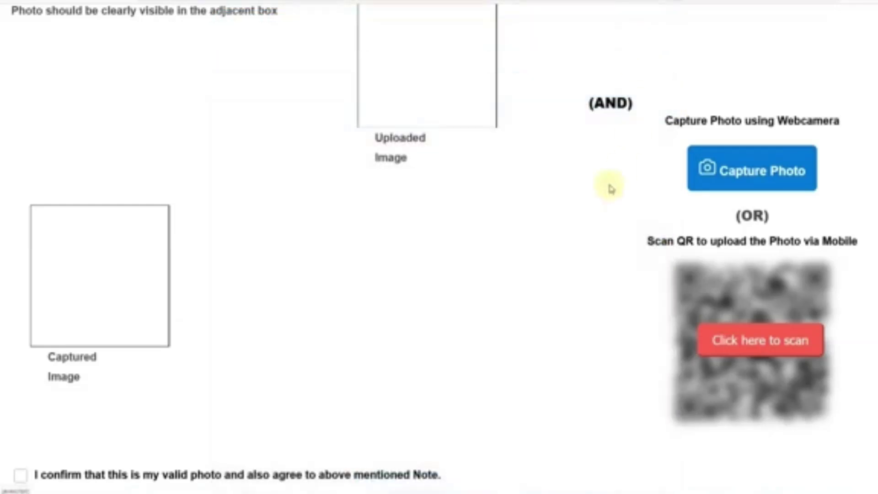
{"action": "scroll", "coordinate": [607, 216], "scroll_direction": "down", "scroll_amount": 2}
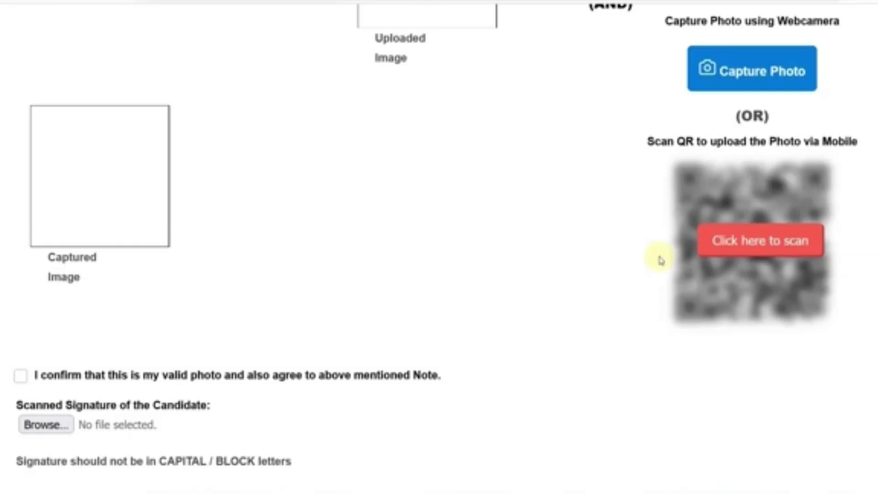
{"action": "left_click", "coordinate": [744, 82]}
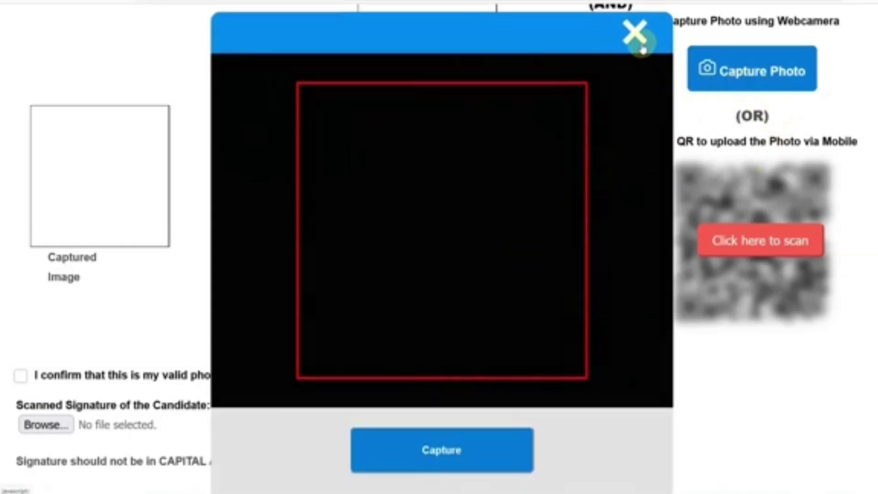
{"action": "left_click", "coordinate": [637, 35]}
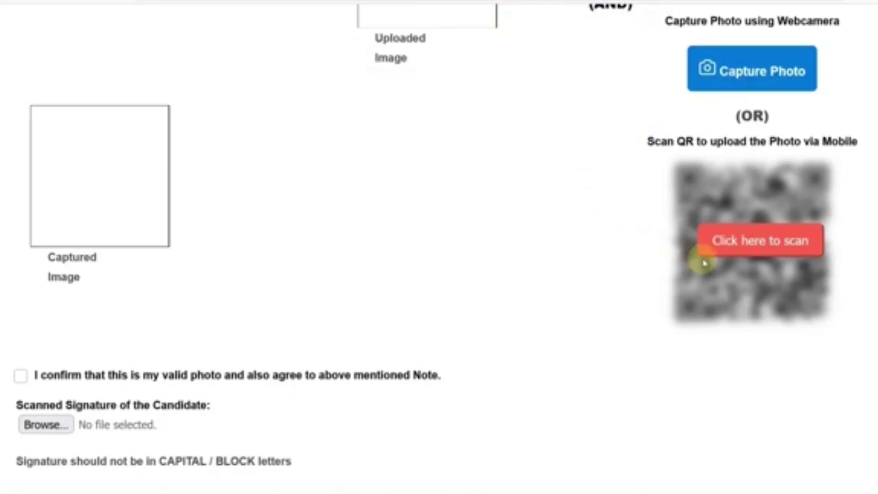
Reveal the mobile-upload QR code, tick the valid-photo confirmation and browse for a signature file
{"action": "left_click", "coordinate": [752, 241]}
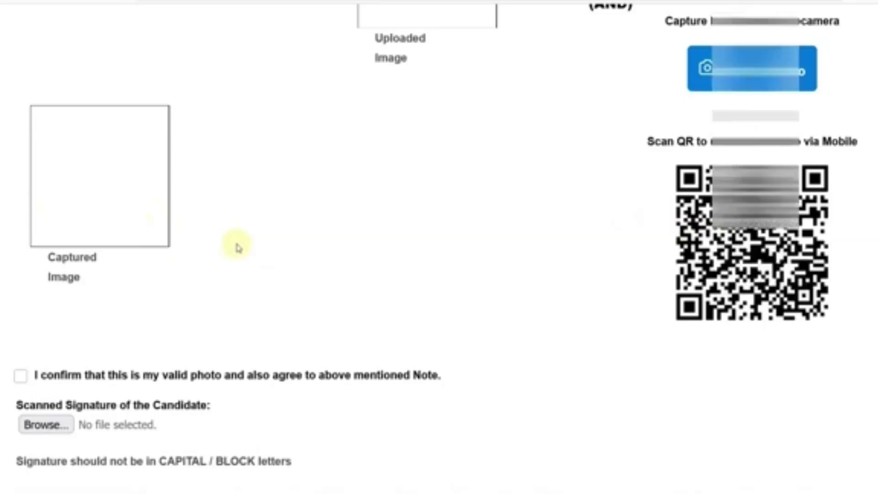
{"action": "scroll", "coordinate": [237, 245], "scroll_direction": "down", "scroll_amount": 4}
{"action": "left_click", "coordinate": [21, 198]}
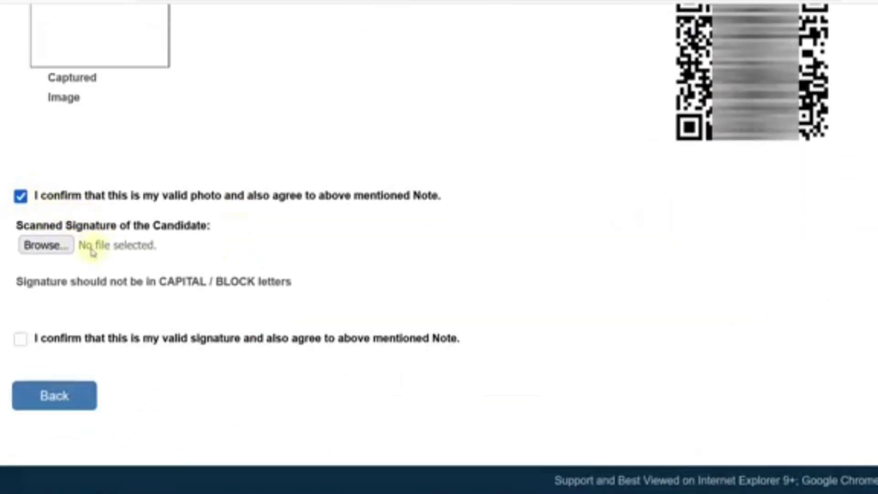
{"action": "left_click", "coordinate": [68, 255]}
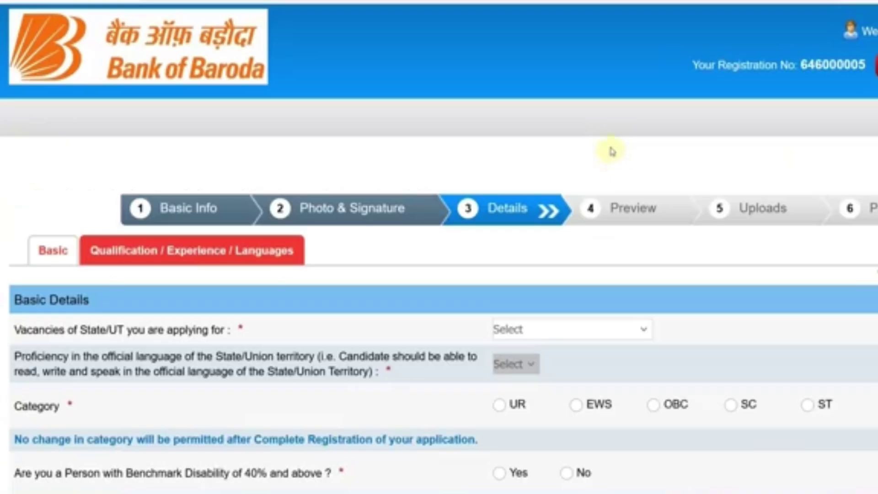
Set vacancy state to Rajasthan, language proficiency to Hindi and category to SC
{"action": "scroll", "coordinate": [378, 280], "scroll_direction": "down", "scroll_amount": 4}
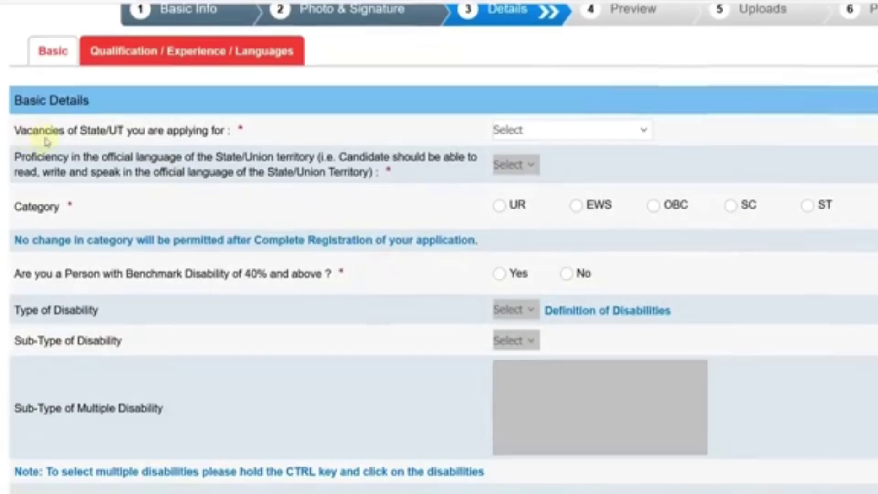
{"action": "left_click", "coordinate": [530, 132]}
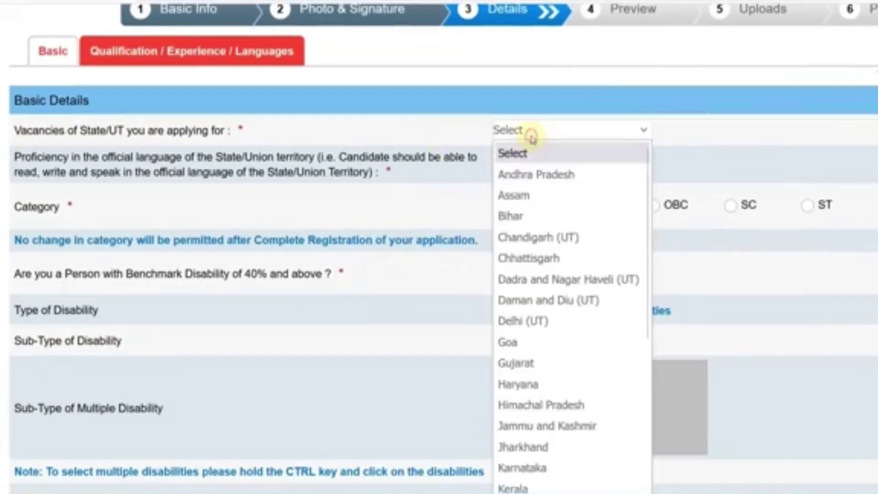
{"action": "scroll", "coordinate": [569, 250], "scroll_direction": "down", "scroll_amount": 4}
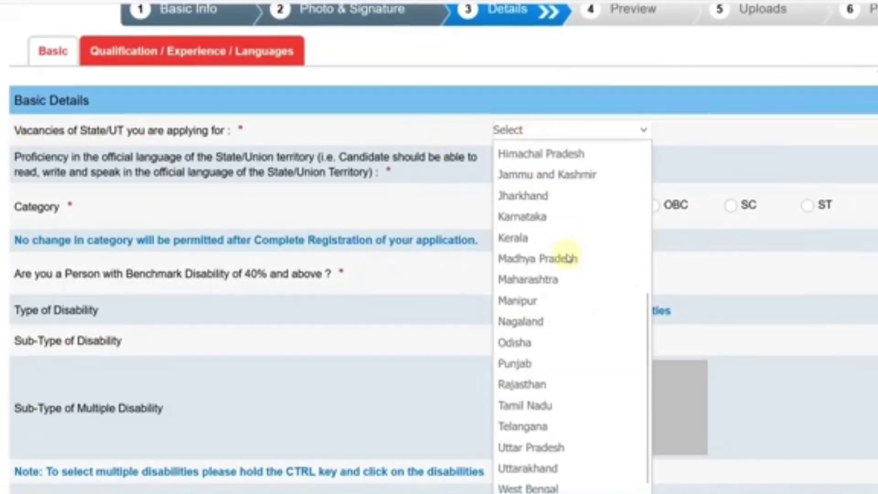
{"action": "left_click", "coordinate": [544, 383]}
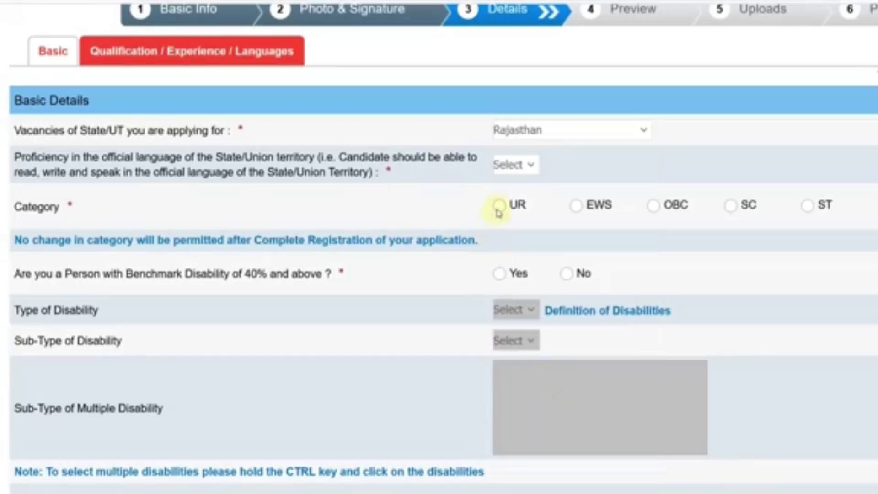
{"action": "left_click", "coordinate": [501, 171]}
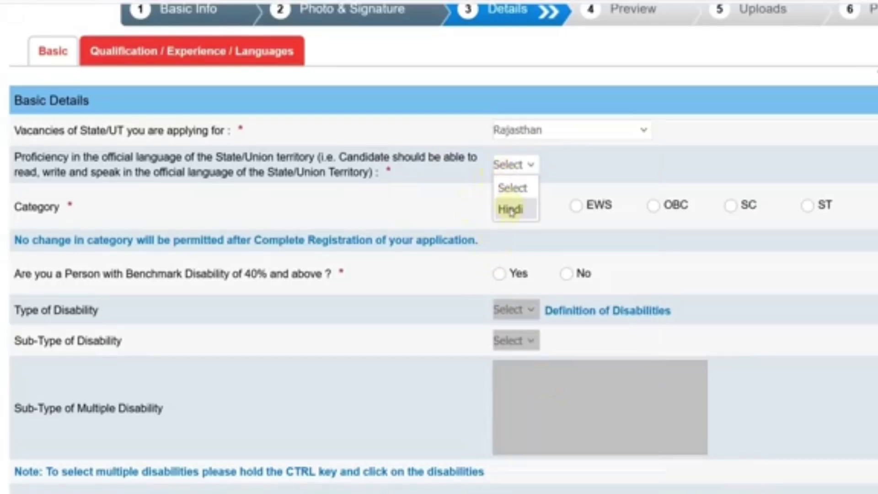
{"action": "left_click", "coordinate": [511, 211]}
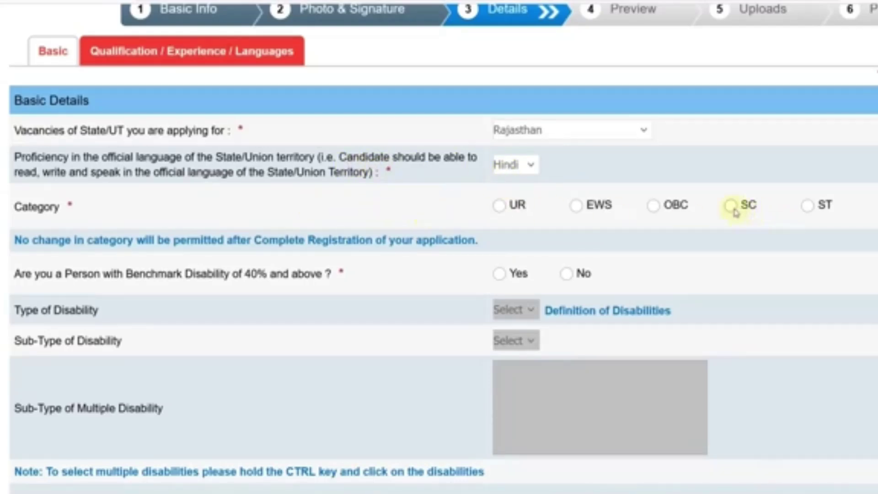
{"action": "left_click", "coordinate": [734, 210]}
{"action": "left_click", "coordinate": [566, 287]}
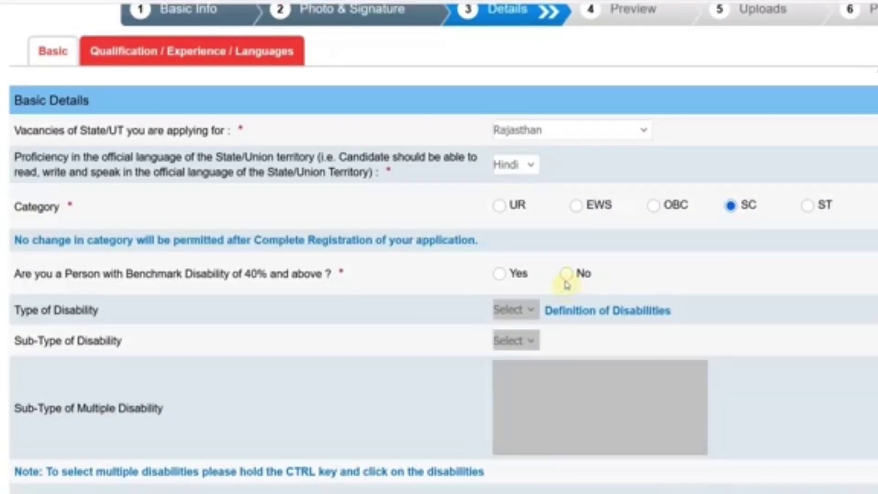
Try benchmark disability Yes with type HI, then change the answer to No
{"action": "scroll", "coordinate": [547, 264], "scroll_direction": "down", "scroll_amount": 2}
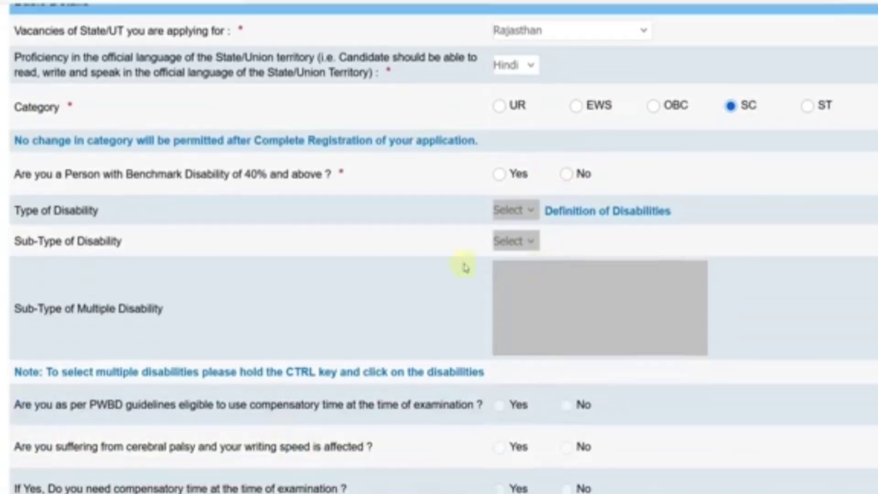
{"action": "left_click", "coordinate": [499, 179]}
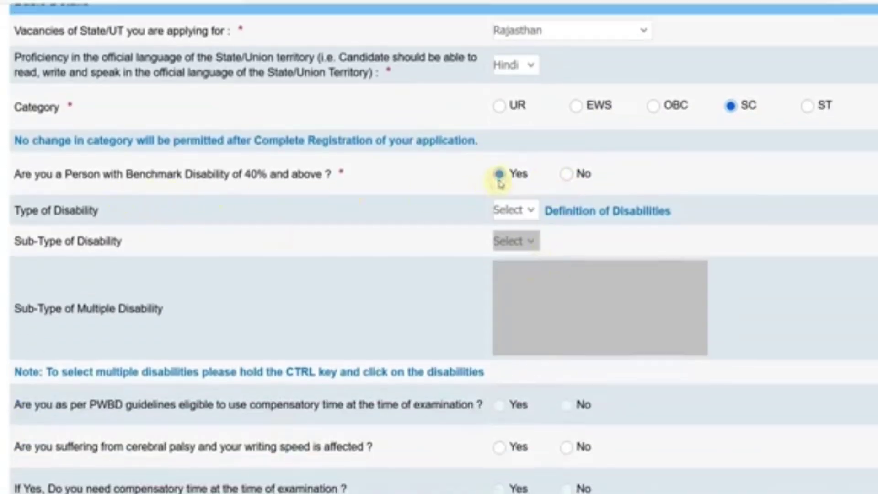
{"action": "left_click", "coordinate": [512, 210]}
{"action": "left_click", "coordinate": [506, 295]}
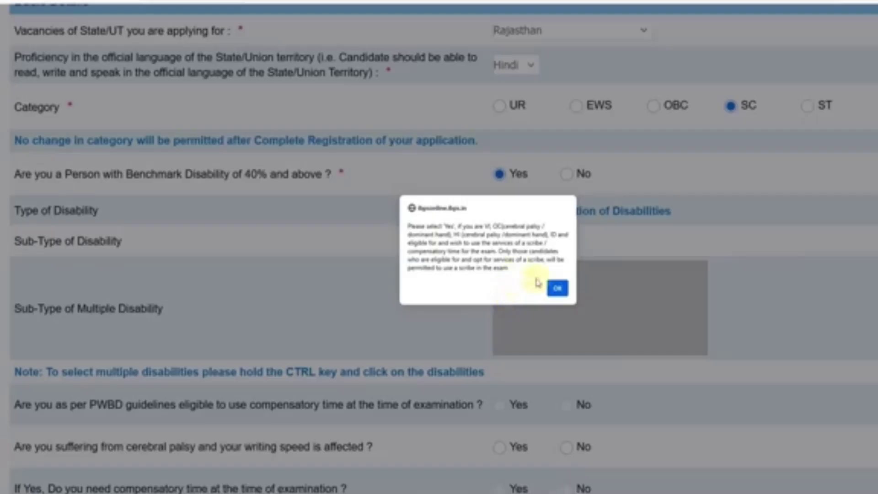
{"action": "left_click", "coordinate": [556, 288]}
{"action": "left_click", "coordinate": [523, 241]}
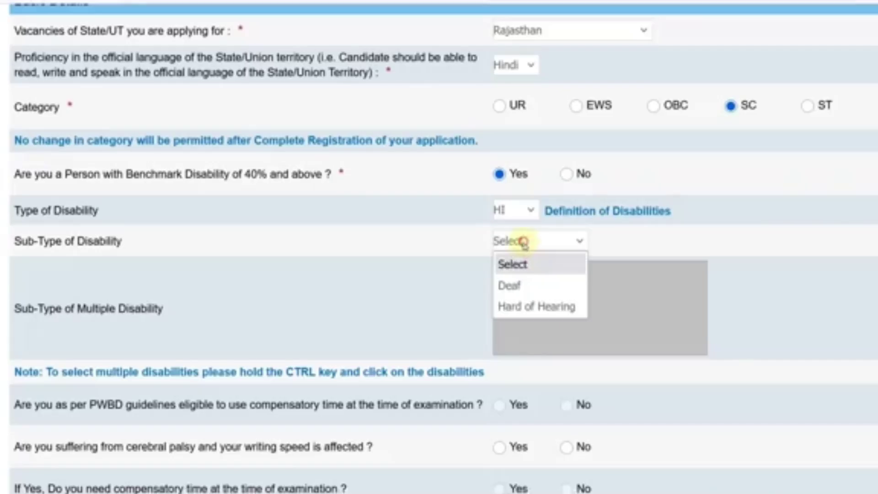
{"action": "left_click", "coordinate": [468, 295]}
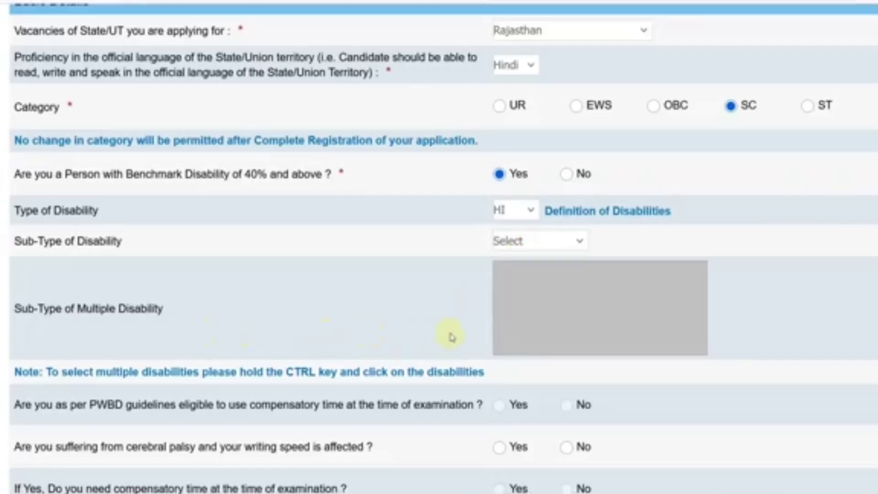
{"action": "scroll", "coordinate": [451, 337], "scroll_direction": "down", "scroll_amount": 4}
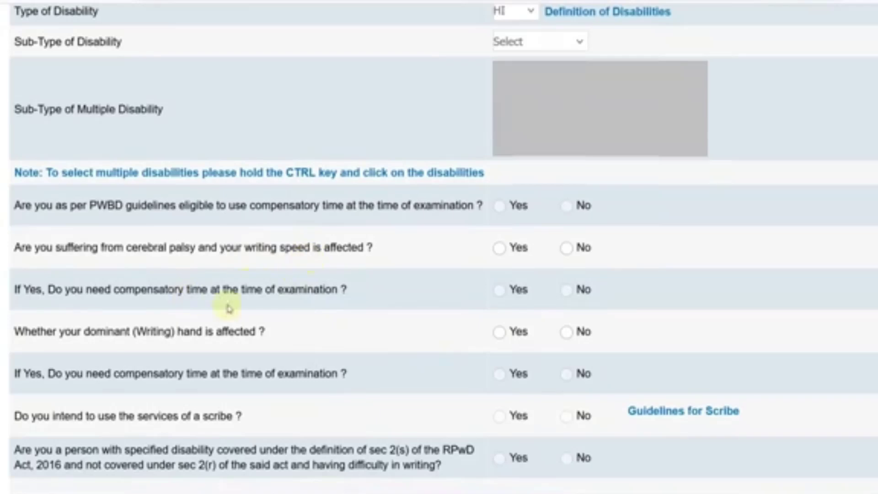
{"action": "scroll", "coordinate": [393, 237], "scroll_direction": "up", "scroll_amount": 2}
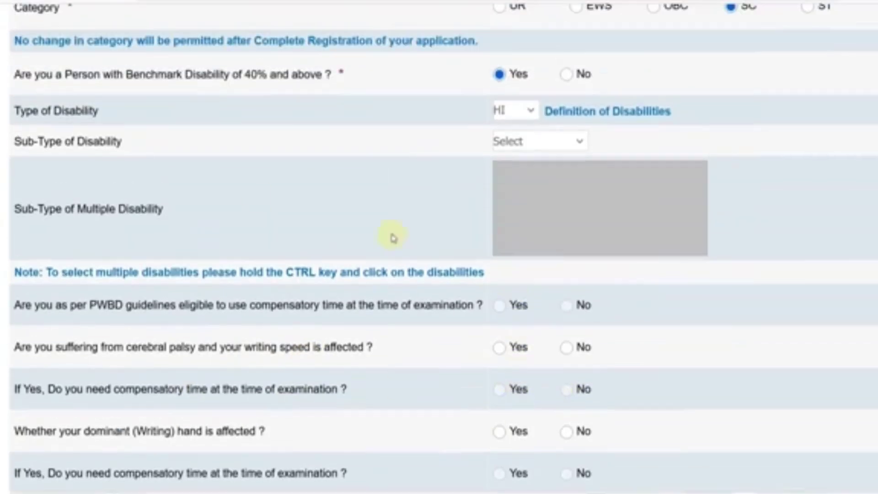
{"action": "scroll", "coordinate": [561, 259], "scroll_direction": "down", "scroll_amount": 2}
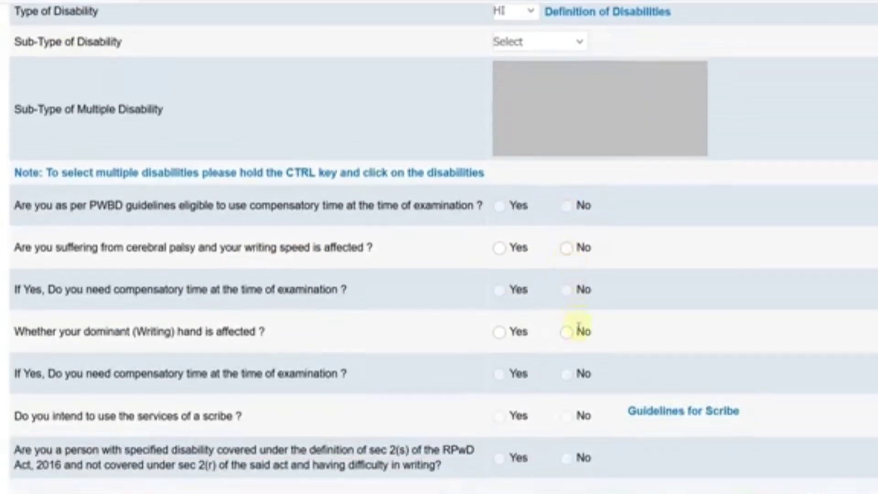
{"action": "scroll", "coordinate": [557, 319], "scroll_direction": "up", "scroll_amount": 2}
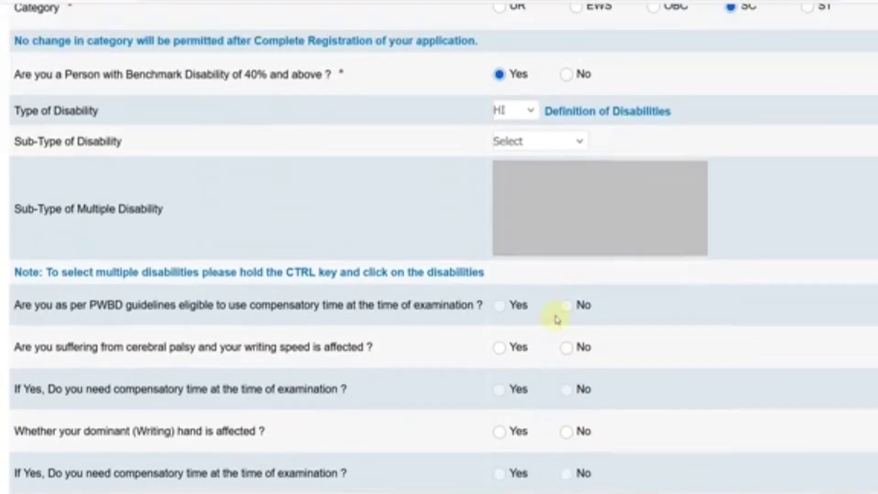
{"action": "left_click", "coordinate": [565, 78]}
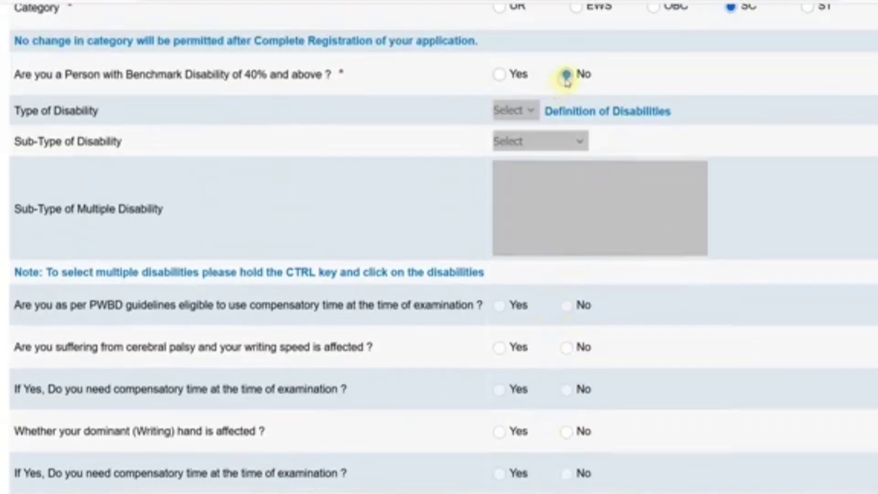
Answer No to the writing-difficulty question and set religion to Hindu
{"action": "scroll", "coordinate": [584, 216], "scroll_direction": "down", "scroll_amount": 6}
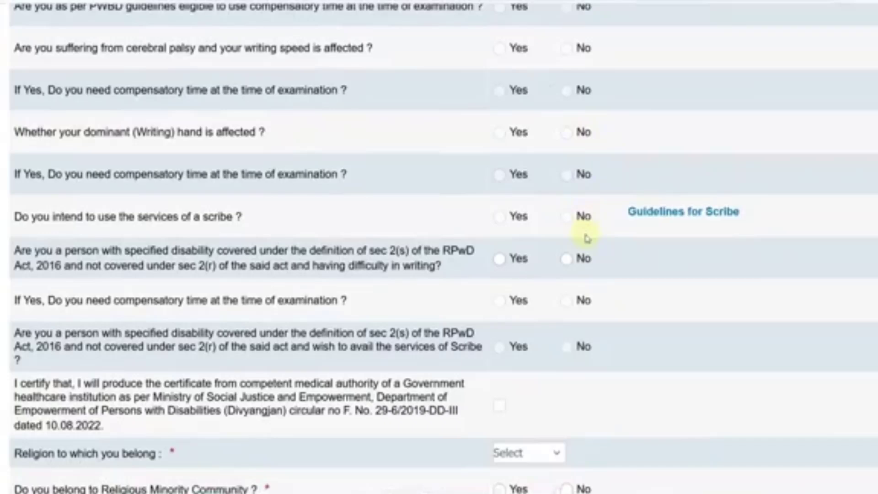
{"action": "left_click", "coordinate": [567, 258]}
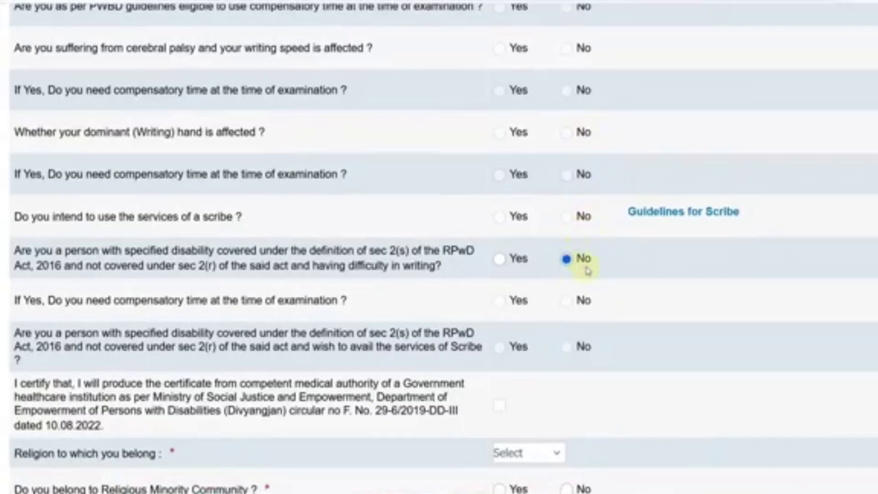
{"action": "scroll", "coordinate": [570, 270], "scroll_direction": "down", "scroll_amount": 4}
{"action": "left_click", "coordinate": [533, 253]}
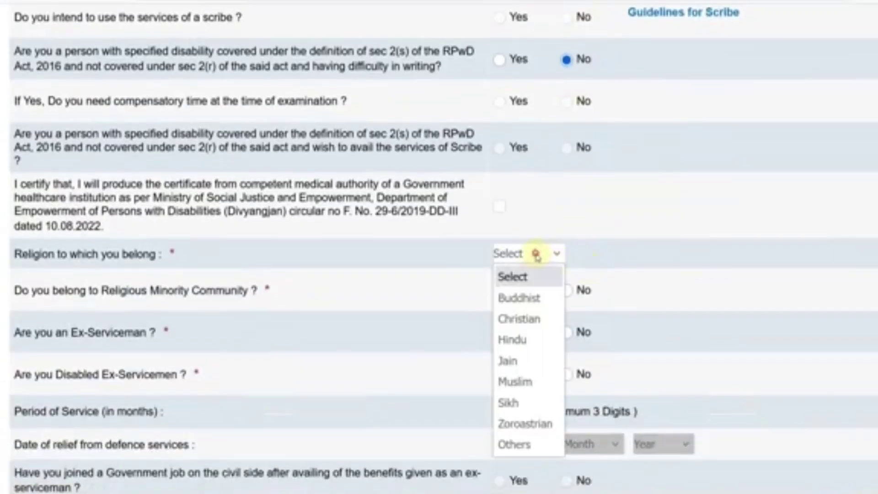
{"action": "left_click", "coordinate": [525, 338]}
Answer No to the ex-serviceman, disabled ex-servicemen and DXS dependent questions
{"action": "scroll", "coordinate": [549, 314], "scroll_direction": "down", "scroll_amount": 2}
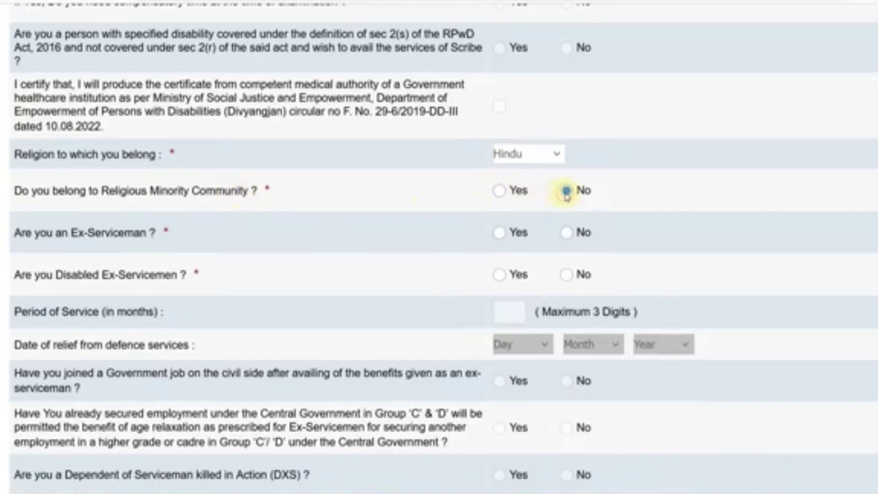
{"action": "left_click", "coordinate": [566, 233]}
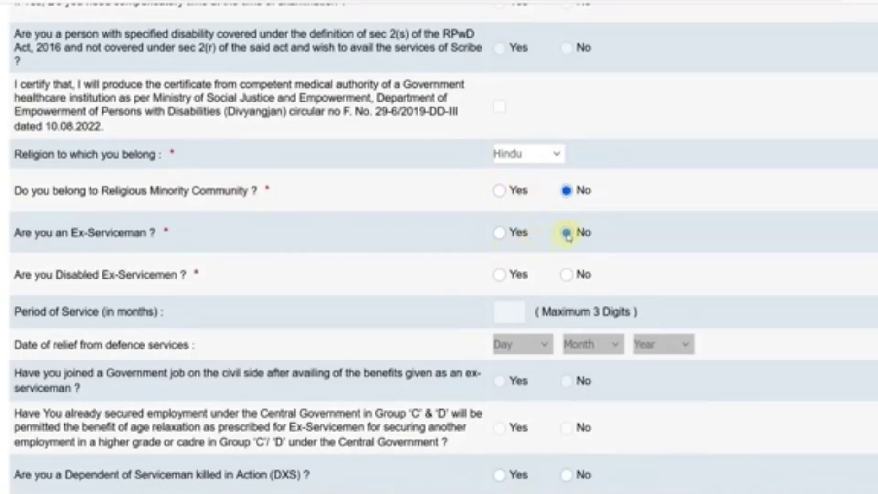
{"action": "left_click", "coordinate": [568, 277]}
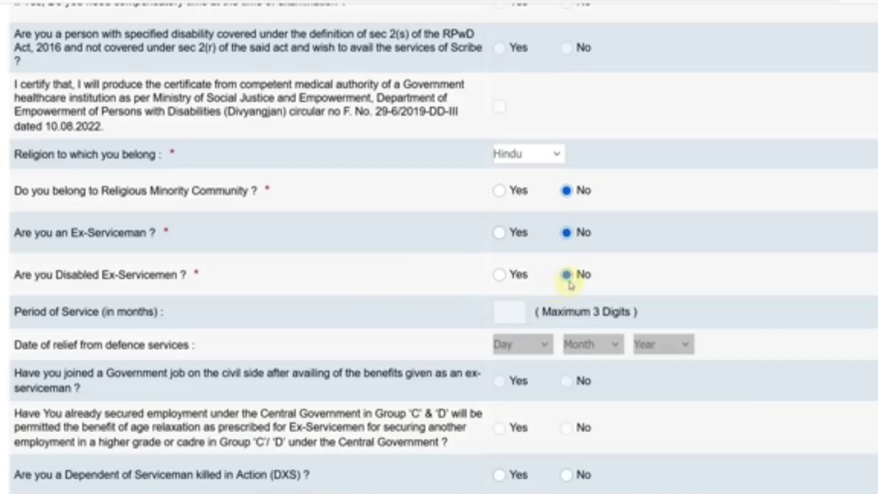
{"action": "scroll", "coordinate": [431, 280], "scroll_direction": "down", "scroll_amount": 4}
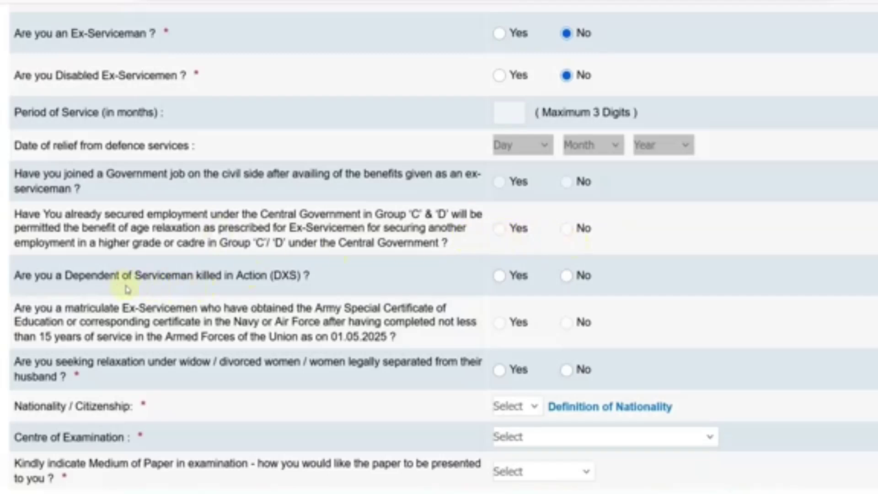
{"action": "left_click", "coordinate": [568, 275]}
Answer No to widow relaxation and set nationality to Indian
{"action": "scroll", "coordinate": [310, 282], "scroll_direction": "down", "scroll_amount": 4}
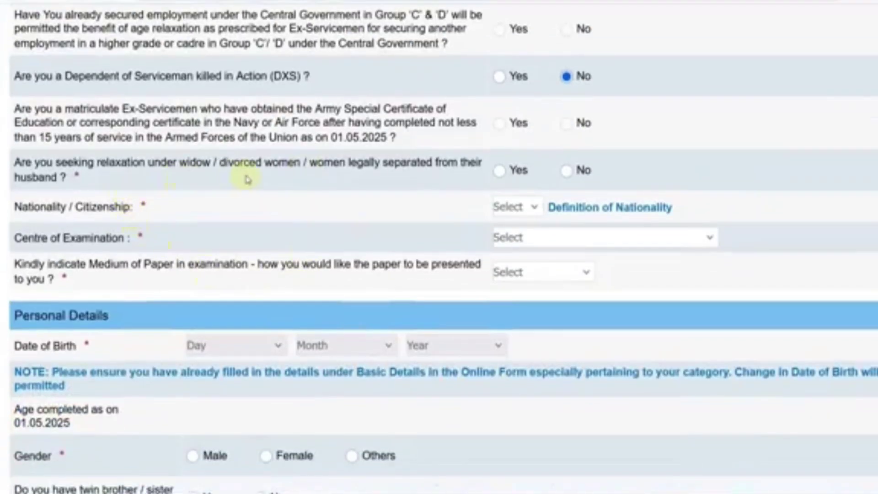
{"action": "left_click", "coordinate": [567, 171]}
{"action": "left_click", "coordinate": [517, 208]}
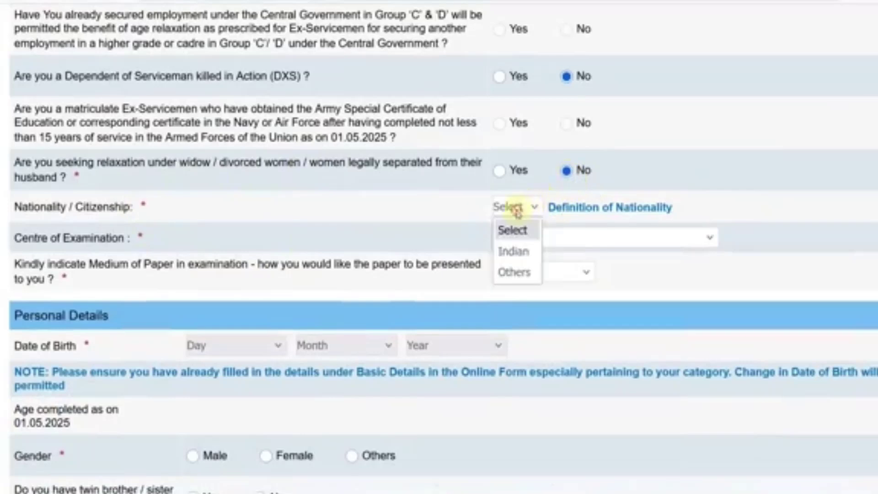
{"action": "left_click", "coordinate": [514, 252]}
Choose Jaipur as the examination centre and English and Hindi as paper medium
{"action": "left_click", "coordinate": [521, 238]}
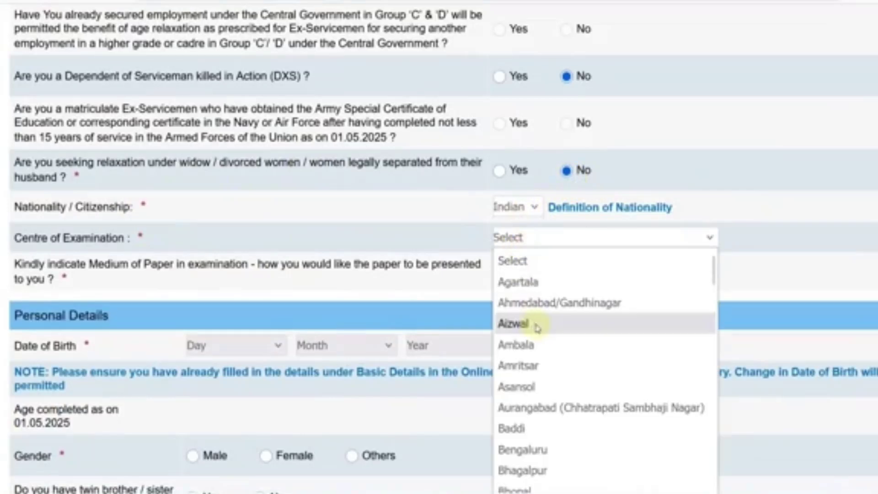
{"action": "scroll", "coordinate": [538, 327], "scroll_direction": "down", "scroll_amount": 4}
{"action": "scroll", "coordinate": [538, 327], "scroll_direction": "down", "scroll_amount": 4}
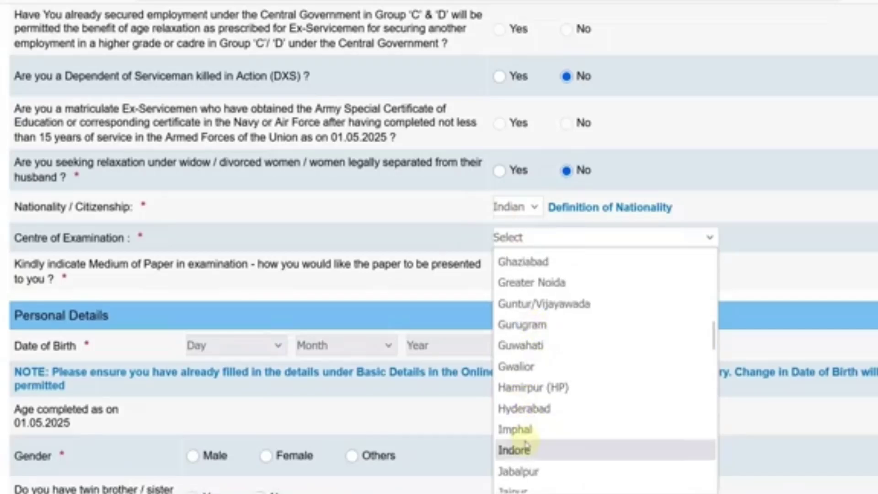
{"action": "scroll", "coordinate": [515, 448], "scroll_direction": "down", "scroll_amount": 3}
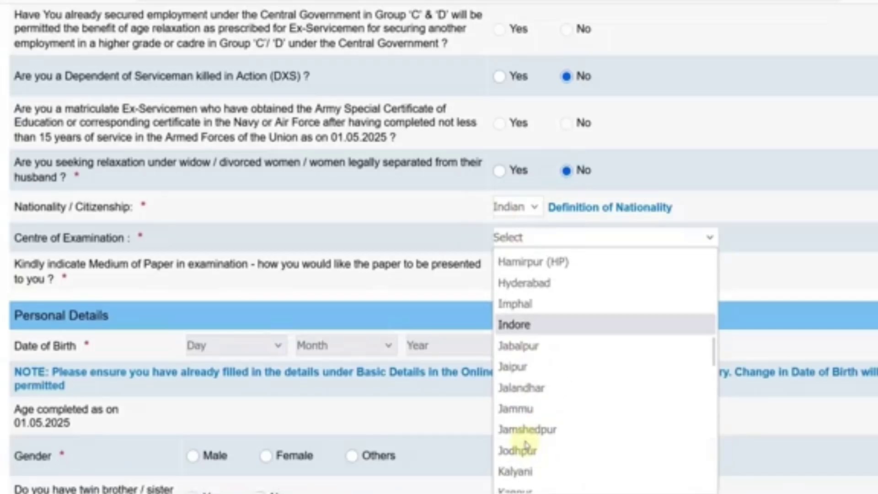
{"action": "left_click", "coordinate": [519, 369]}
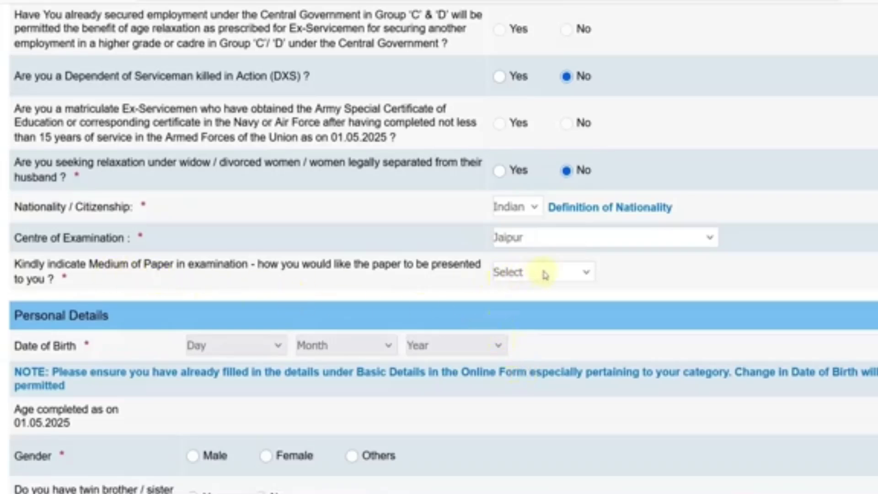
{"action": "left_click", "coordinate": [558, 272]}
{"action": "left_click", "coordinate": [537, 314]}
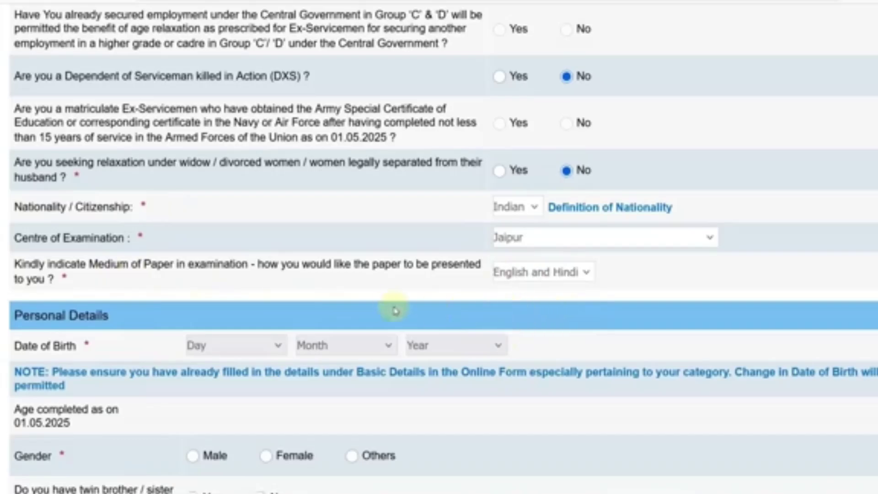
{"action": "scroll", "coordinate": [390, 310], "scroll_direction": "down", "scroll_amount": 1}
{"action": "scroll", "coordinate": [389, 310], "scroll_direction": "down", "scroll_amount": 4}
{"action": "left_click", "coordinate": [212, 151]}
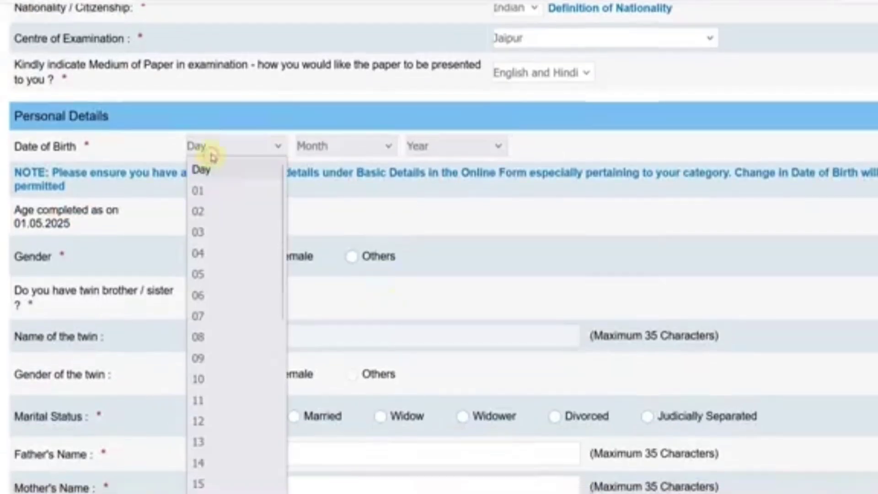
{"action": "left_click", "coordinate": [201, 247]}
{"action": "left_click", "coordinate": [333, 148]}
{"action": "left_click", "coordinate": [320, 232]}
{"action": "left_click", "coordinate": [483, 146]}
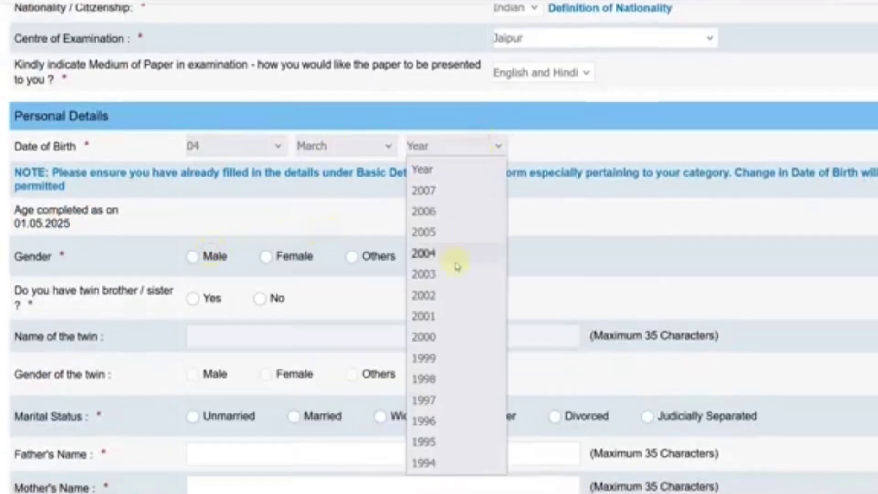
{"action": "left_click", "coordinate": [450, 297]}
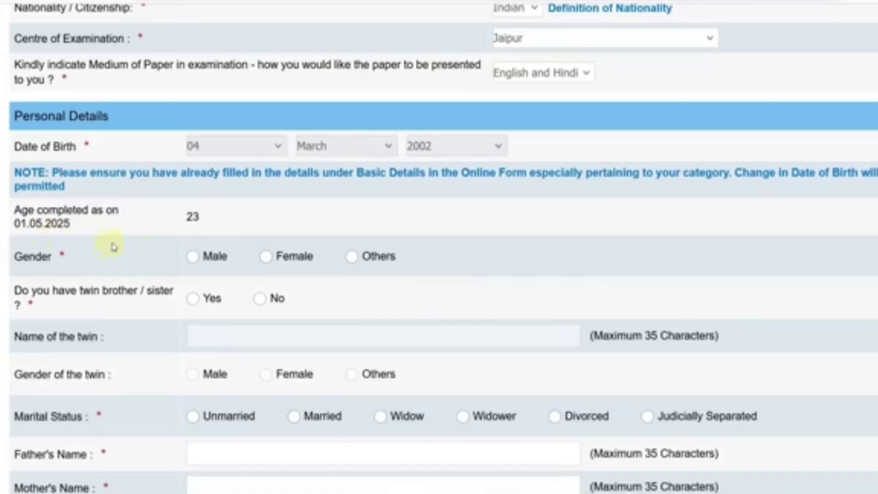
Set gender to Male, twin sibling to No, marital status to Unmarried, and enter the father's name
{"action": "scroll", "coordinate": [133, 238], "scroll_direction": "down", "scroll_amount": 2}
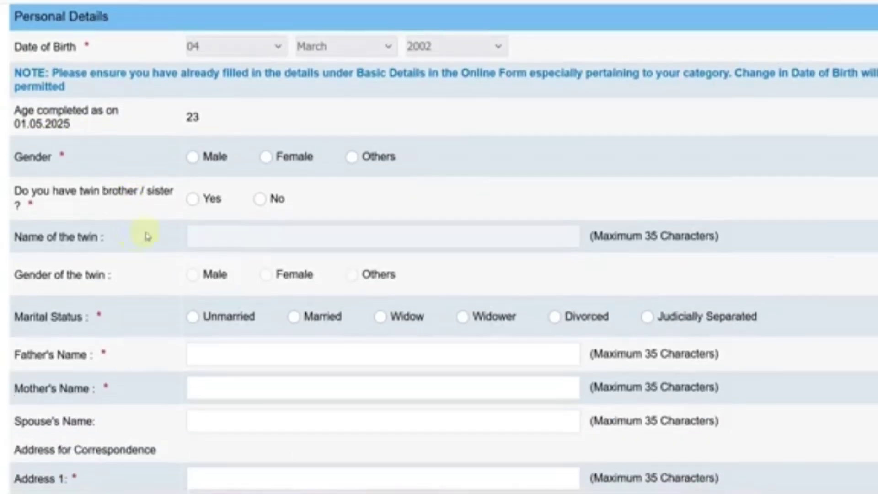
{"action": "left_click", "coordinate": [193, 157]}
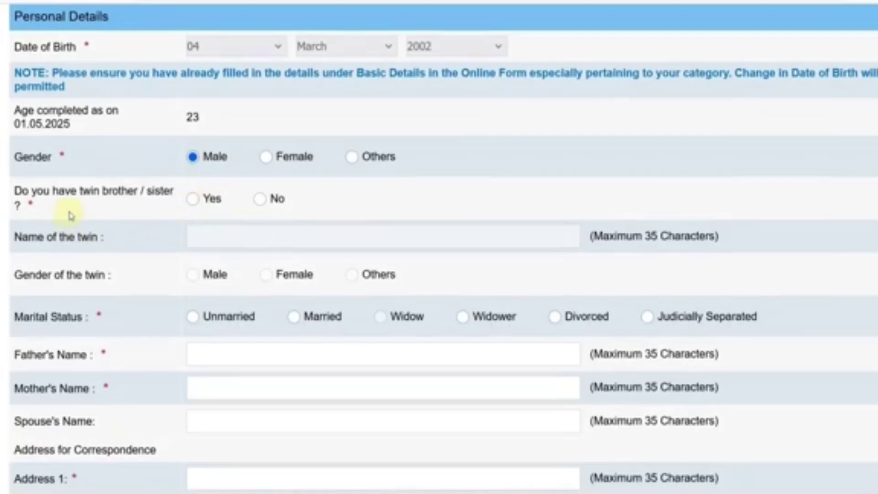
{"action": "left_click", "coordinate": [194, 202]}
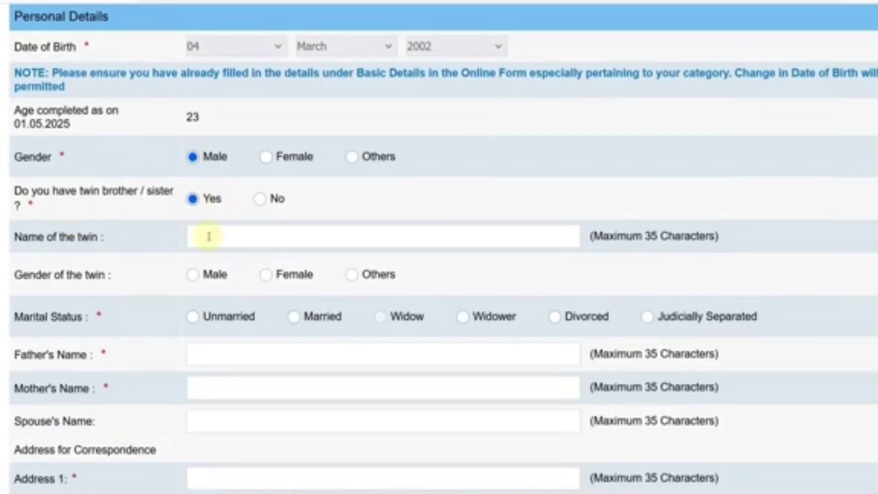
{"action": "left_click", "coordinate": [261, 200]}
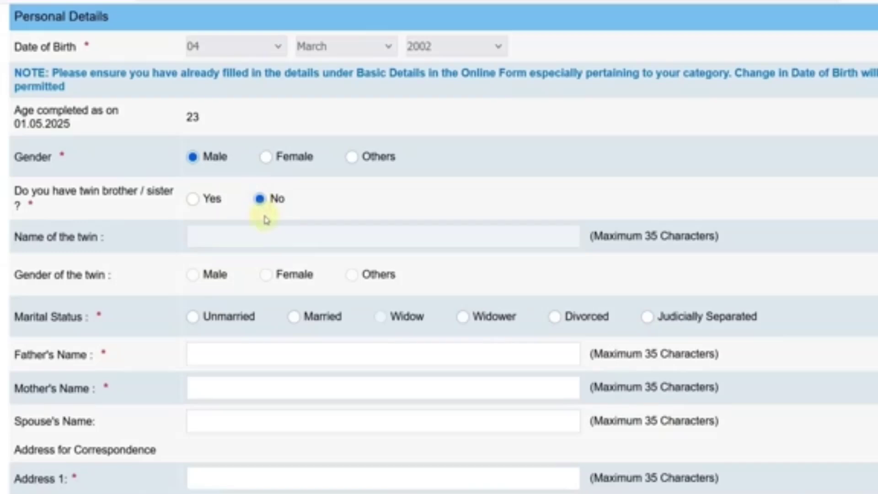
{"action": "scroll", "coordinate": [265, 270], "scroll_direction": "down", "scroll_amount": 2}
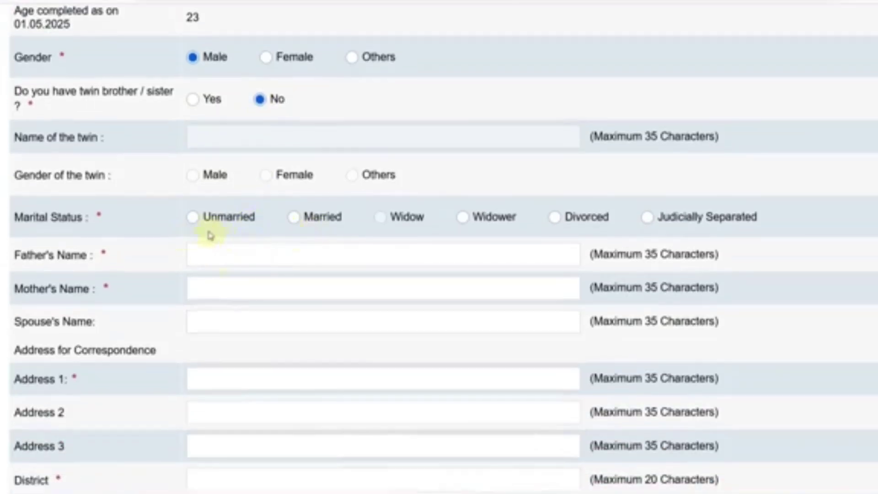
{"action": "left_click", "coordinate": [193, 220]}
{"action": "left_click", "coordinate": [207, 252]}
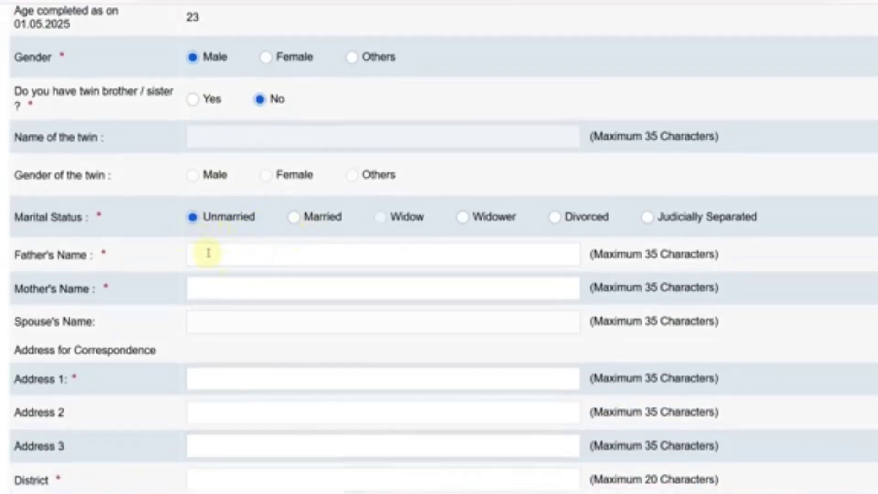
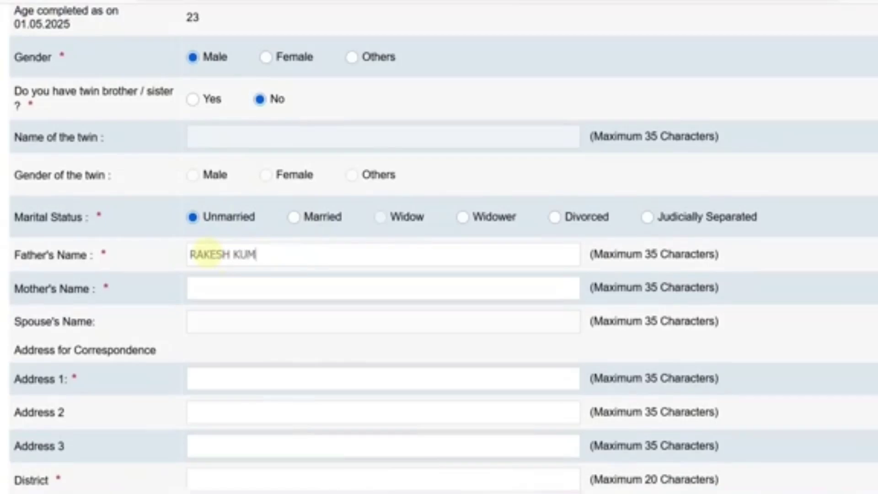
{"action": "type", "text": "REENA"}
{"action": "scroll", "coordinate": [202, 298], "scroll_direction": "down", "scroll_amount": 4}
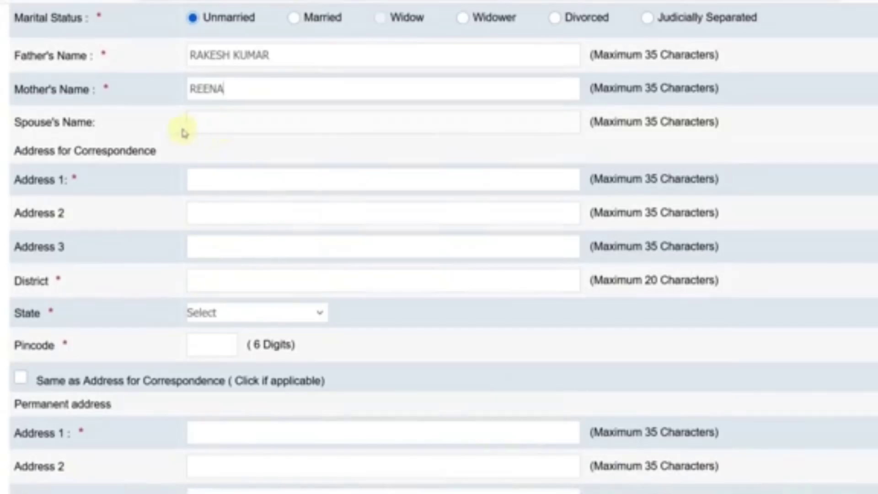
Enter the correspondence address, copy it to the permanent address, and use the permanent address for GST invoicing
{"action": "scroll", "coordinate": [214, 130], "scroll_direction": "down", "scroll_amount": 2}
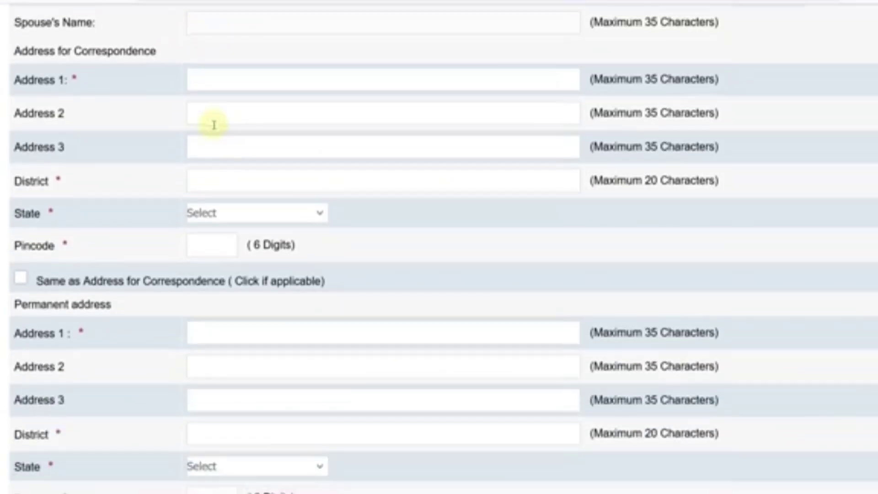
{"action": "left_click", "coordinate": [192, 83]}
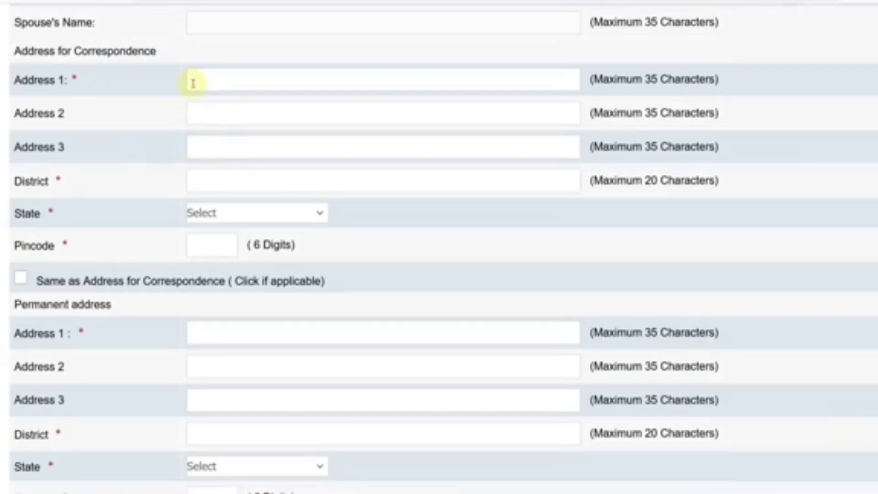
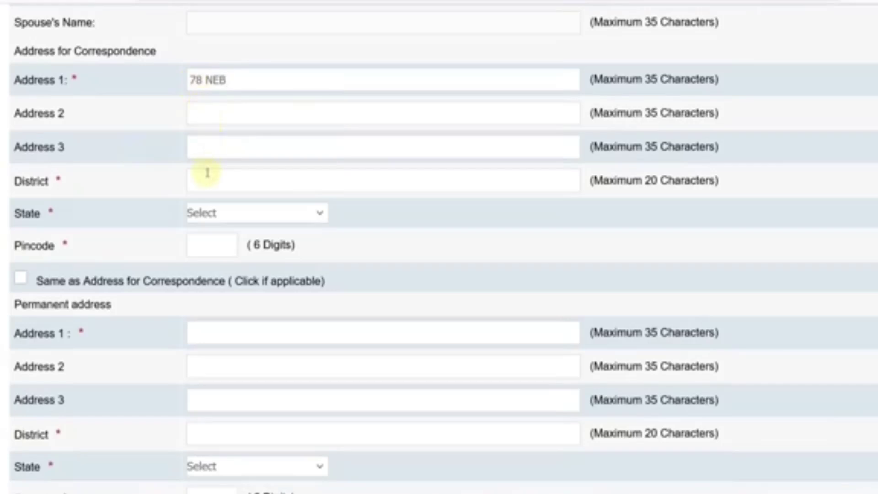
{"action": "type", "text": "ALWr"}
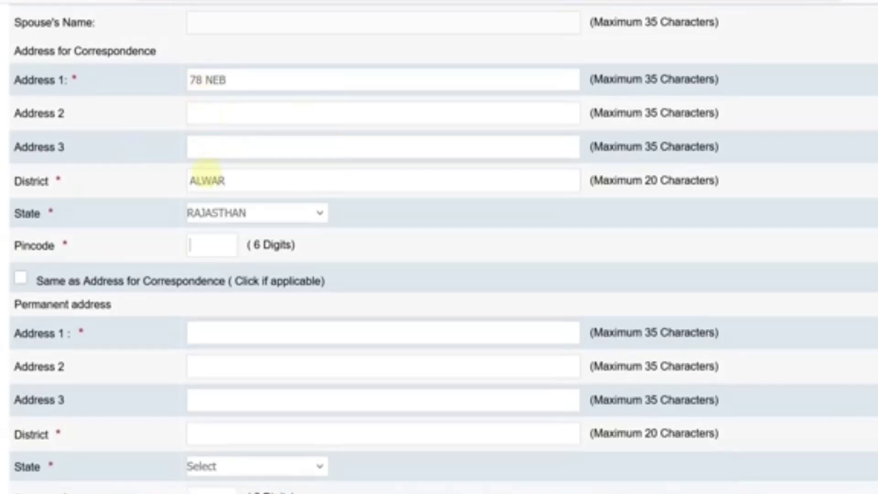
{"action": "type", "text": "301001"}
{"action": "scroll", "coordinate": [73, 183], "scroll_direction": "down", "scroll_amount": 2}
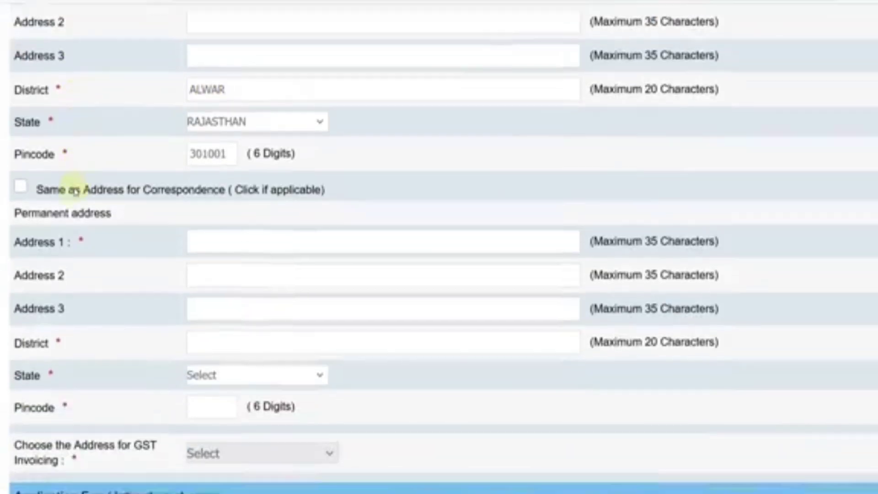
{"action": "left_click", "coordinate": [22, 182]}
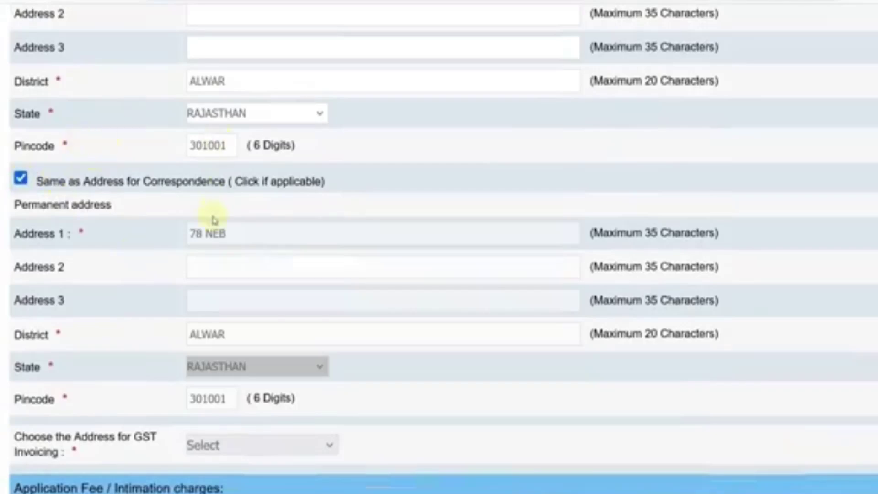
{"action": "scroll", "coordinate": [213, 221], "scroll_direction": "down", "scroll_amount": 3}
{"action": "left_click", "coordinate": [216, 275]}
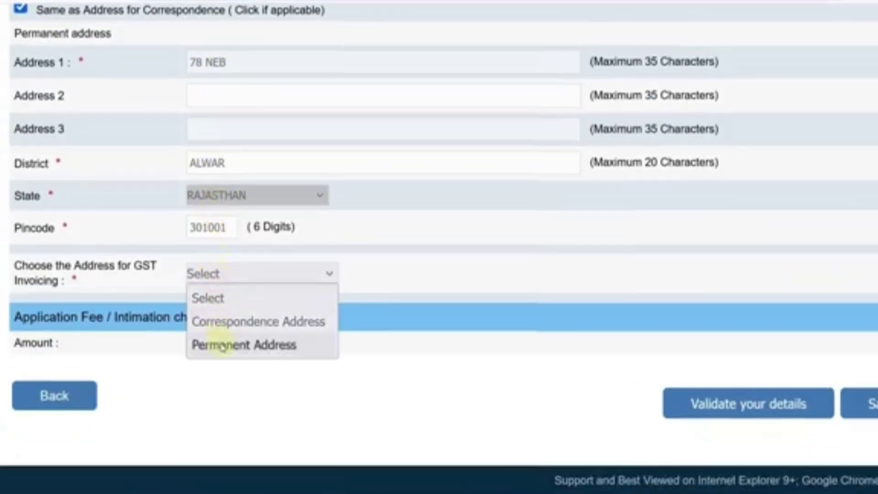
{"action": "left_click", "coordinate": [222, 346]}
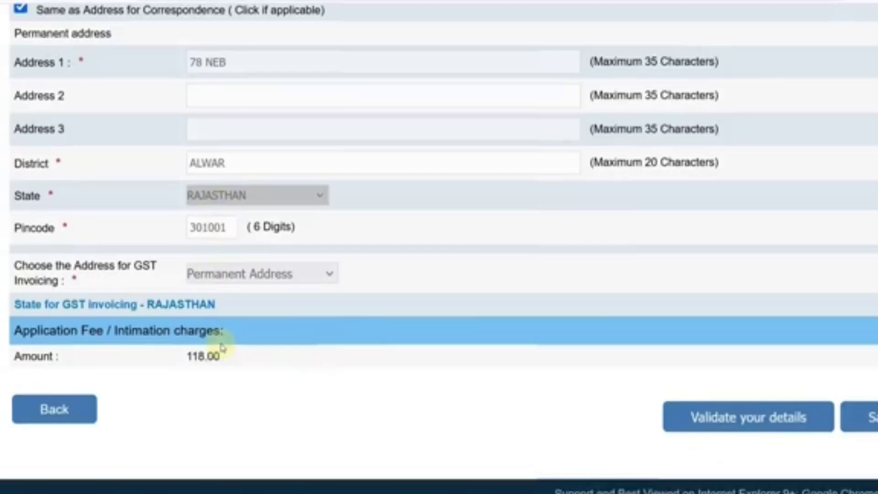
Validate the basic details and save them to reach the Qualification / Experience / Languages tab
{"action": "left_click", "coordinate": [728, 428]}
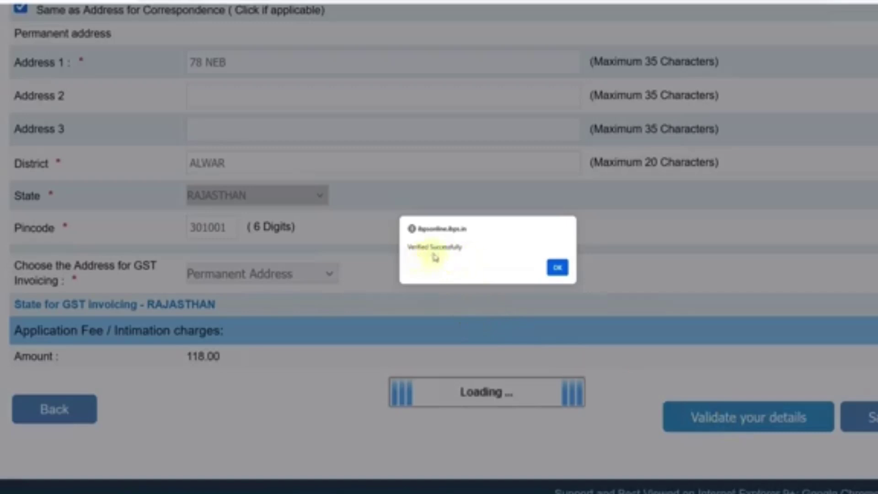
{"action": "left_click", "coordinate": [555, 271]}
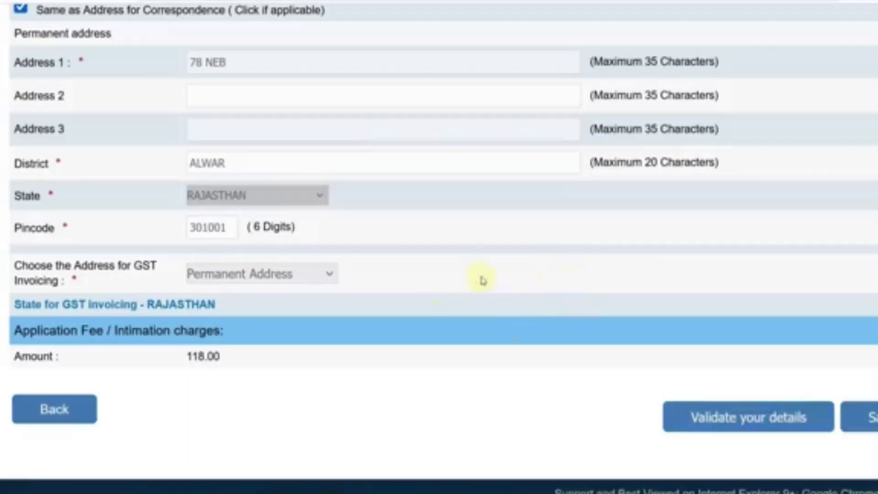
{"action": "left_click", "coordinate": [871, 418]}
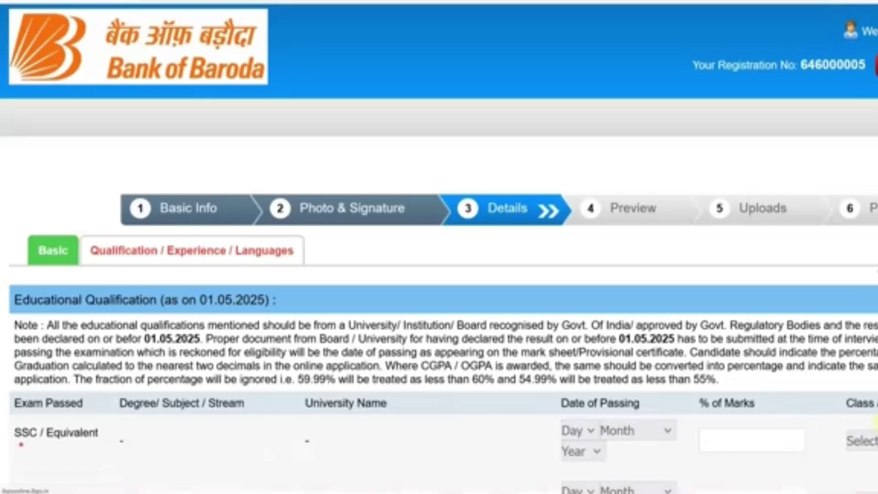
Fill the SSC row: passed 24 May 2018, 80.00% marks, First Class
{"action": "scroll", "coordinate": [387, 302], "scroll_direction": "down", "scroll_amount": 2}
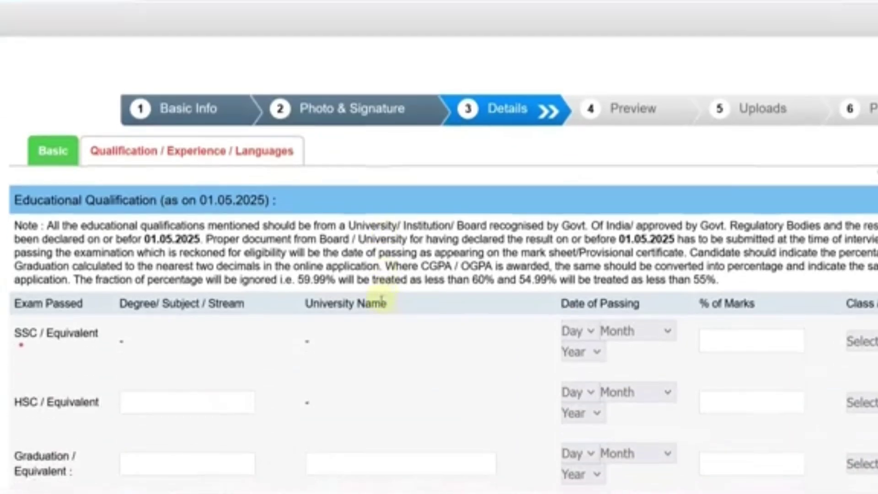
{"action": "scroll", "coordinate": [255, 205], "scroll_direction": "down", "scroll_amount": 4}
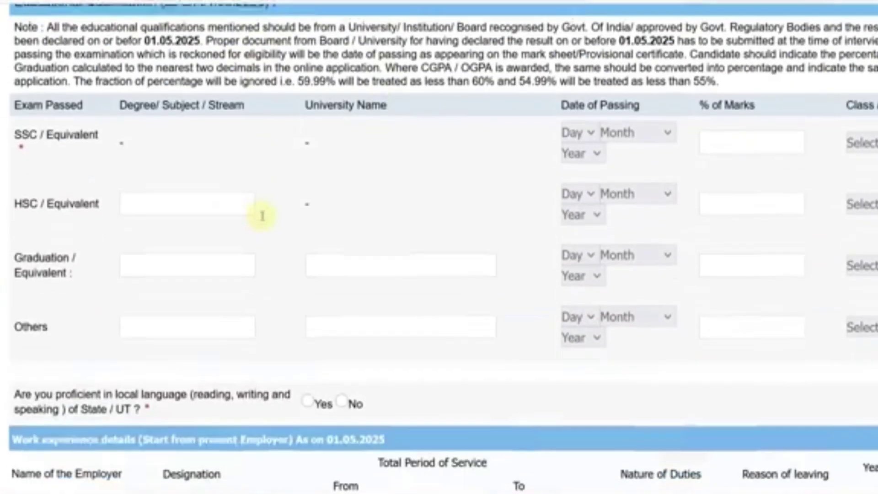
{"action": "left_click", "coordinate": [584, 132]}
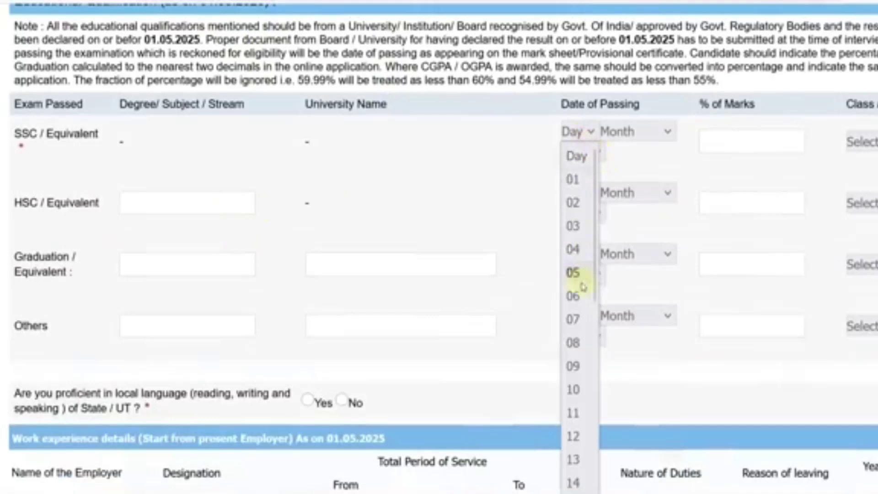
{"action": "scroll", "coordinate": [576, 316], "scroll_direction": "down", "scroll_amount": 5}
{"action": "left_click", "coordinate": [656, 137]}
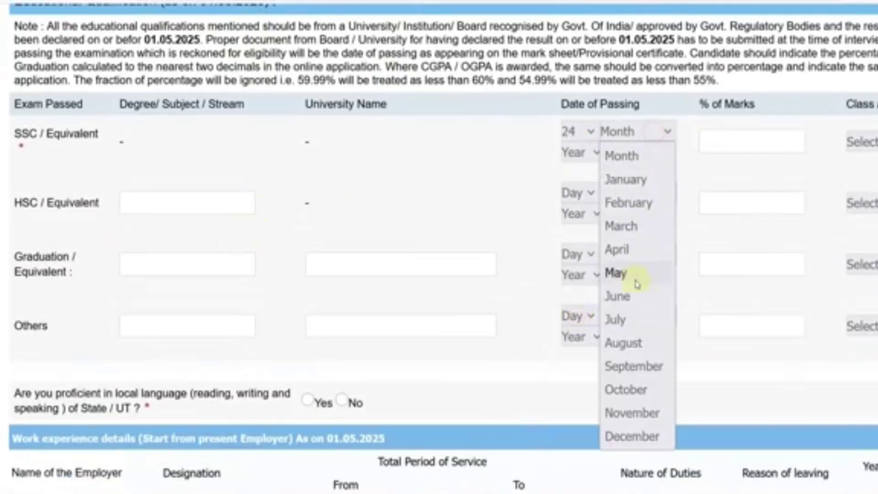
{"action": "left_click", "coordinate": [633, 277]}
{"action": "left_click", "coordinate": [598, 154]}
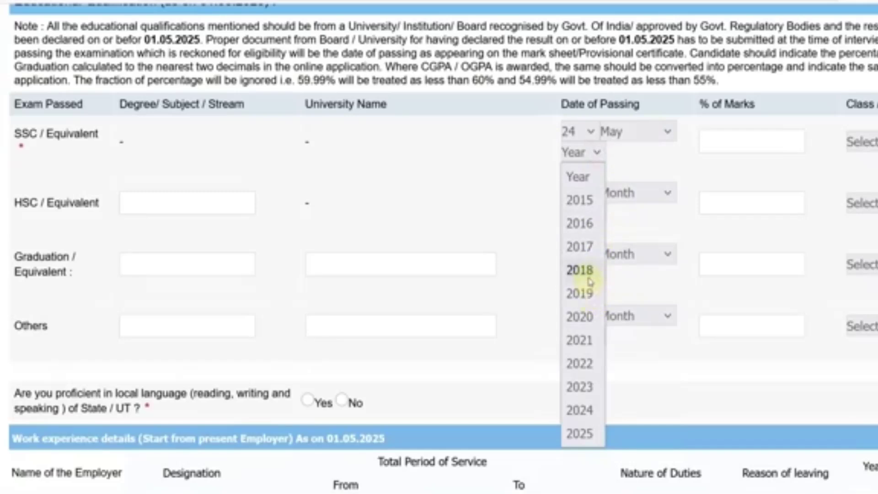
{"action": "left_click", "coordinate": [586, 271]}
{"action": "left_click", "coordinate": [720, 144]}
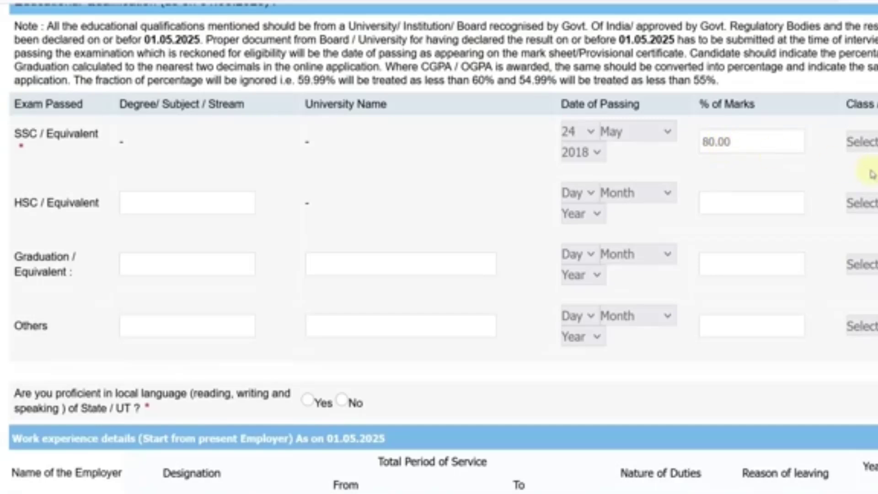
{"action": "left_click", "coordinate": [875, 154]}
{"action": "left_click", "coordinate": [866, 190]}
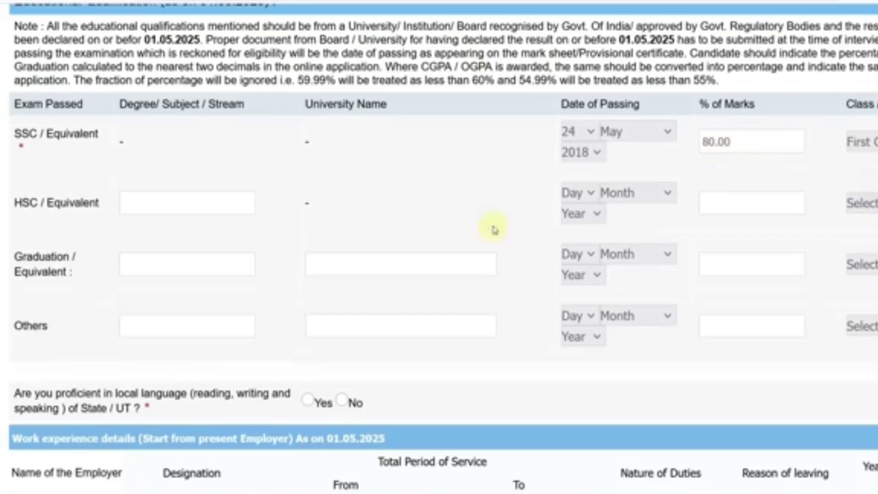
Fill the HSC row: Science stream, passed 18 June 2020, 76.00% marks, First Class
{"action": "left_click", "coordinate": [170, 206]}
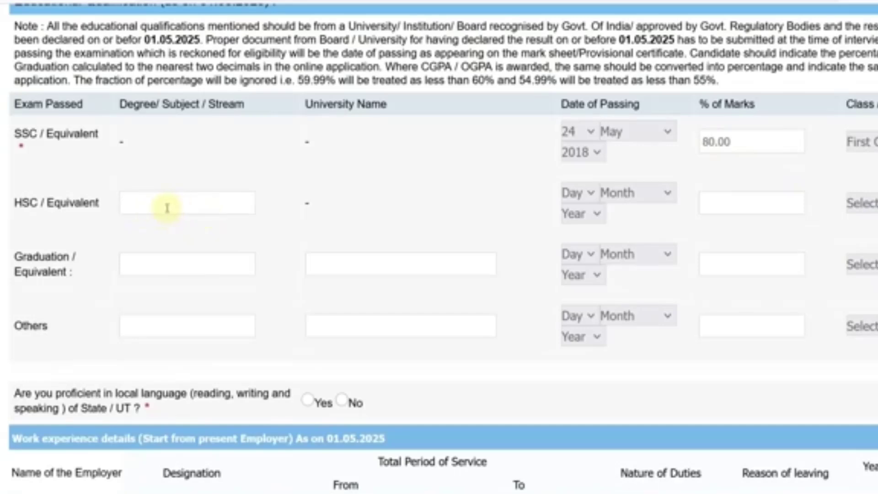
{"action": "type", "text": "SCIENCE"}
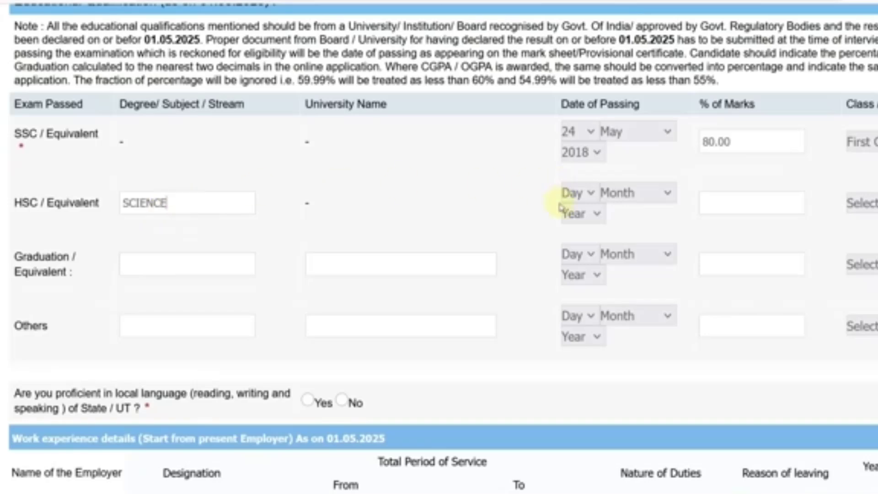
{"action": "left_click", "coordinate": [576, 193]}
{"action": "scroll", "coordinate": [581, 356], "scroll_direction": "down", "scroll_amount": 4}
{"action": "left_click", "coordinate": [586, 370]}
{"action": "left_click", "coordinate": [635, 193]}
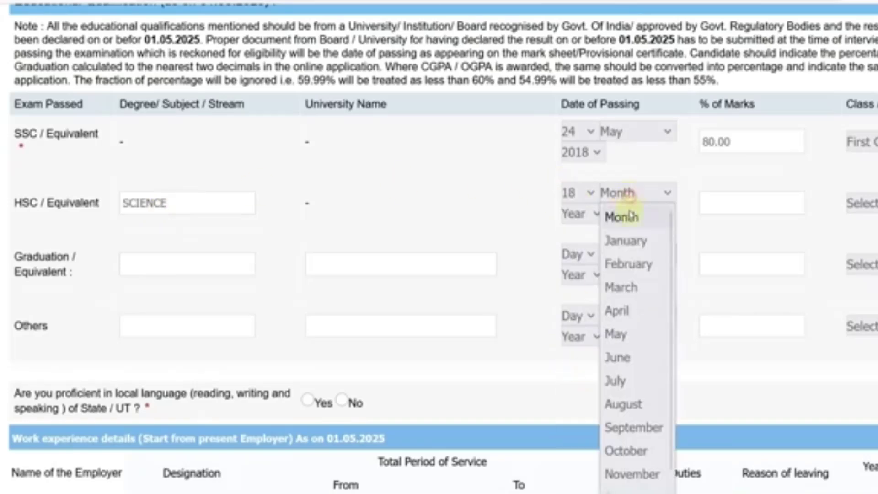
{"action": "left_click", "coordinate": [625, 354]}
{"action": "left_click", "coordinate": [584, 213]}
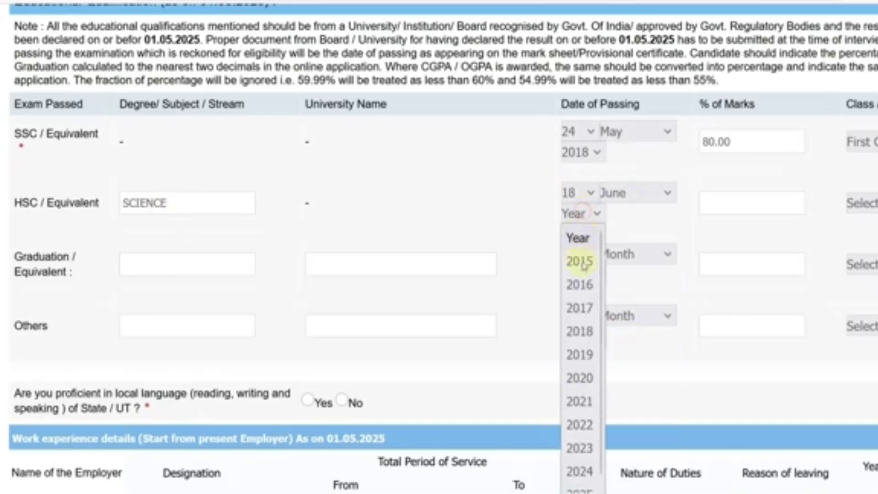
{"action": "left_click", "coordinate": [580, 372]}
{"action": "left_click", "coordinate": [729, 209]}
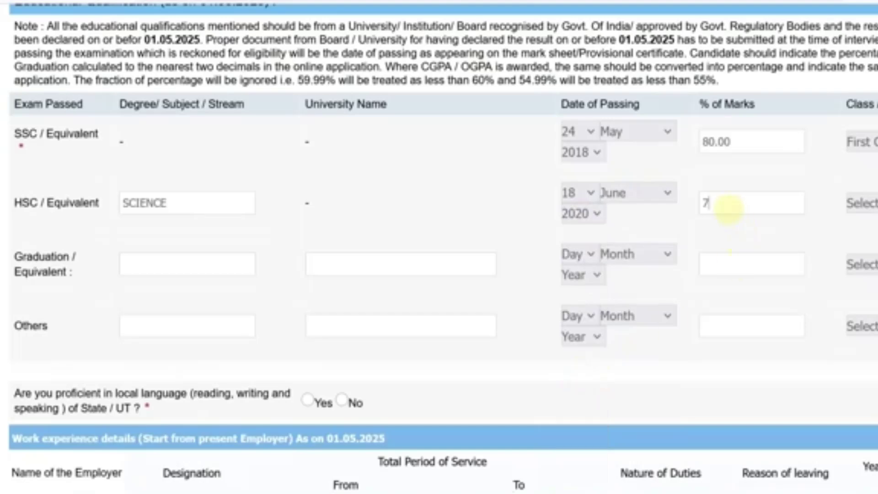
{"action": "left_click", "coordinate": [868, 203]}
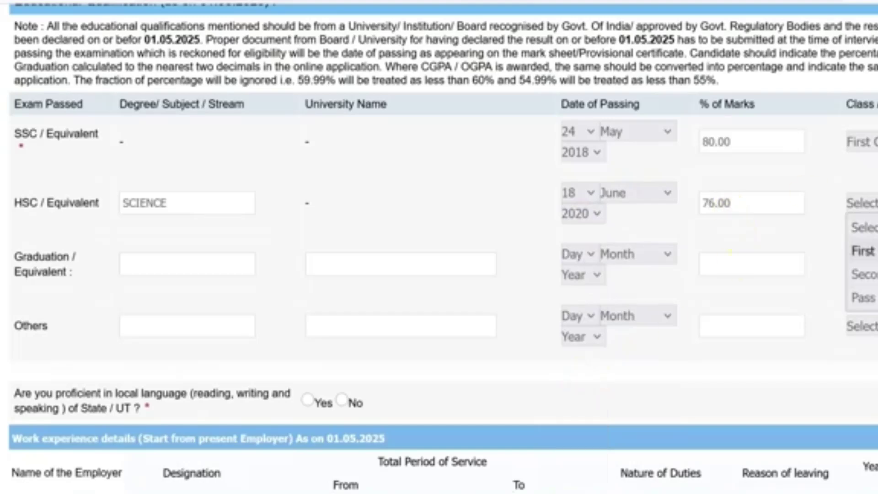
{"action": "left_click", "coordinate": [868, 250]}
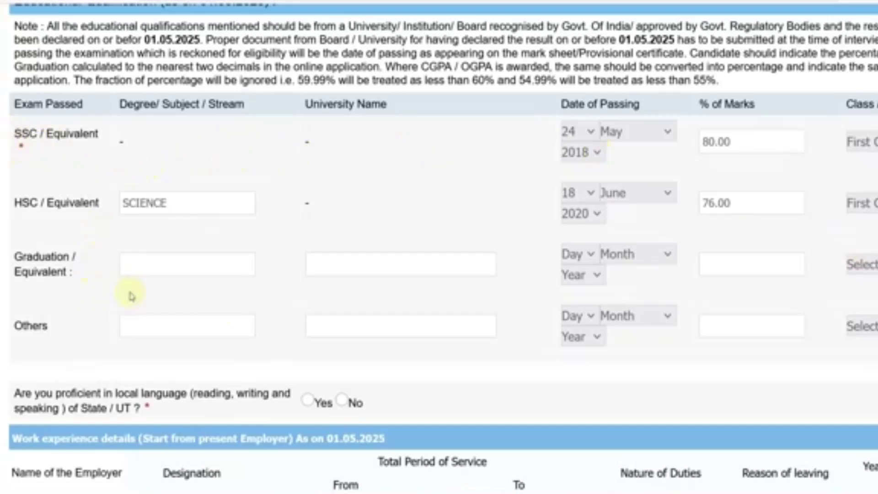
{"action": "scroll", "coordinate": [146, 273], "scroll_direction": "down", "scroll_amount": 2}
Answer Yes to local-language proficiency and No to presently working
{"action": "scroll", "coordinate": [146, 273], "scroll_direction": "down", "scroll_amount": 3}
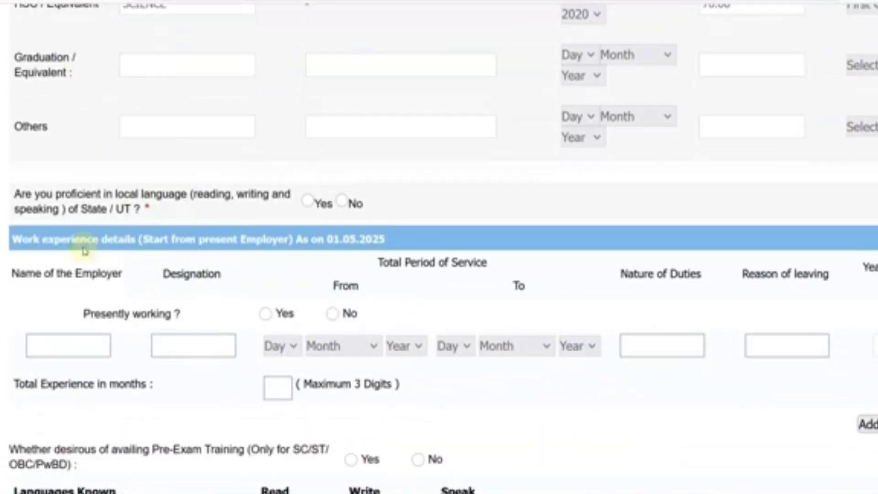
{"action": "left_click", "coordinate": [306, 203]}
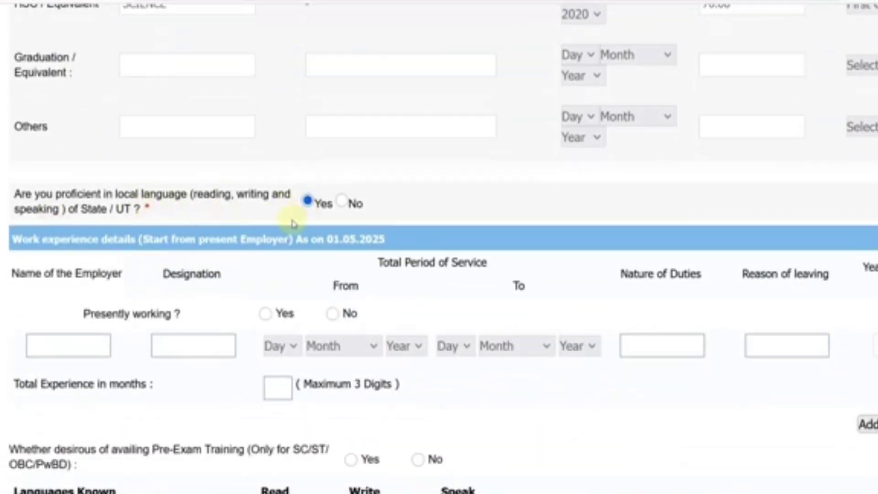
{"action": "scroll", "coordinate": [216, 223], "scroll_direction": "down", "scroll_amount": 2}
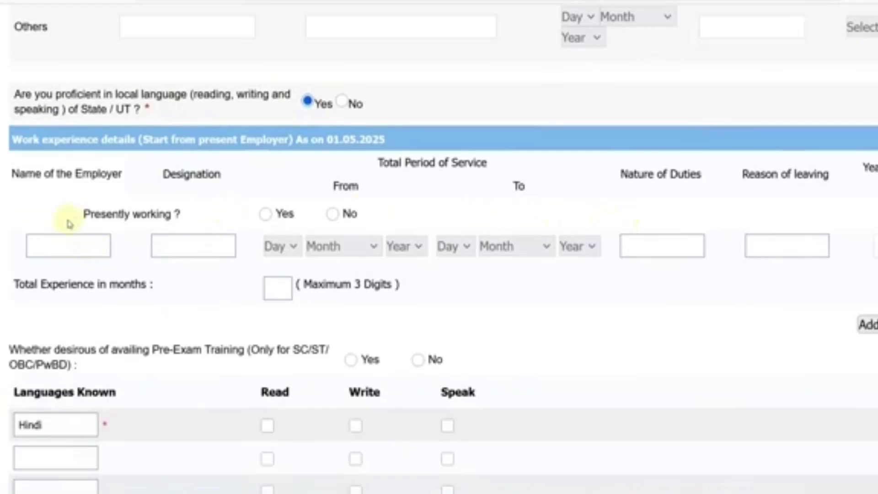
{"action": "left_click", "coordinate": [332, 215]}
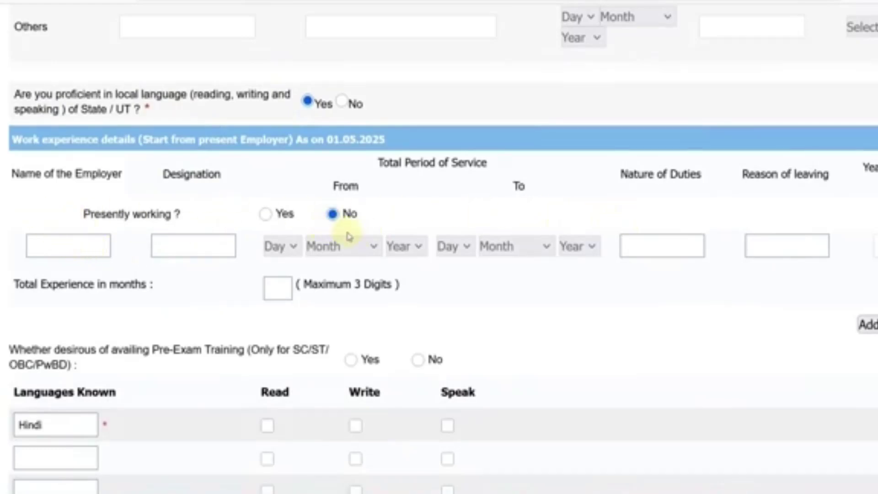
Mark Hindi as read, written and spoken, opt in to pre-exam training, and validate the details
{"action": "scroll", "coordinate": [348, 231], "scroll_direction": "down", "scroll_amount": 3}
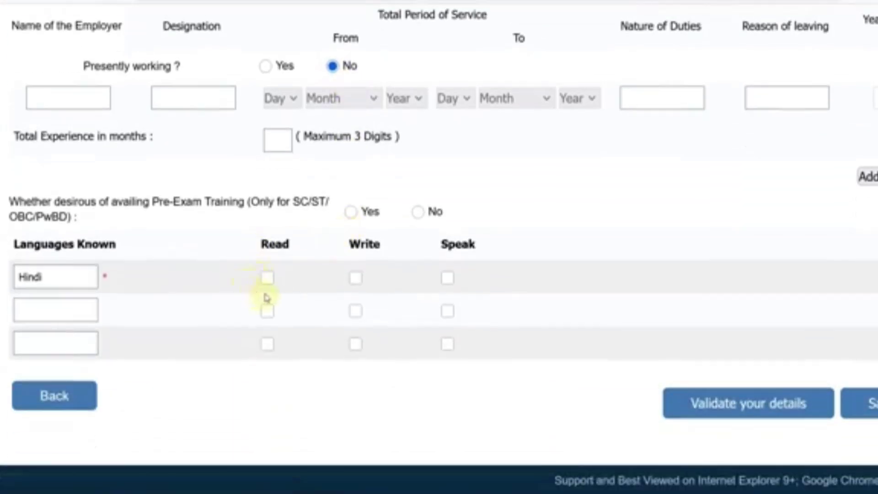
{"action": "left_click", "coordinate": [267, 279]}
{"action": "left_click", "coordinate": [355, 278]}
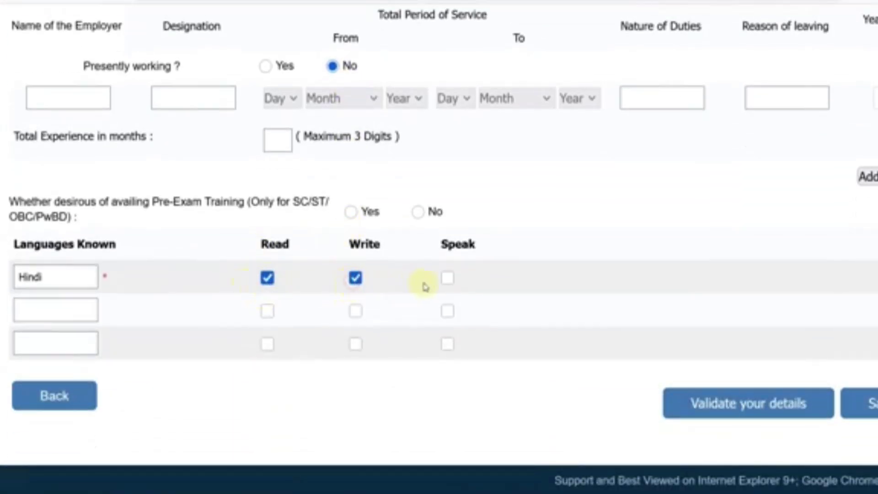
{"action": "left_click", "coordinate": [448, 278]}
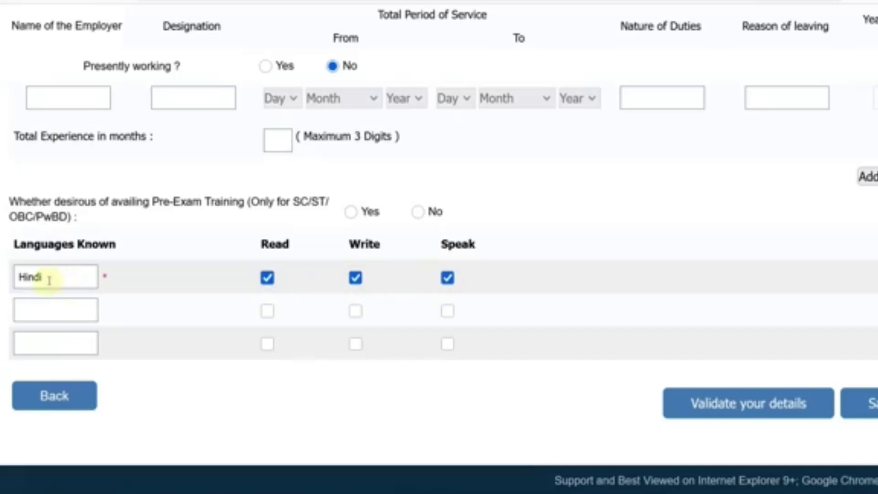
{"action": "left_click", "coordinate": [50, 303]}
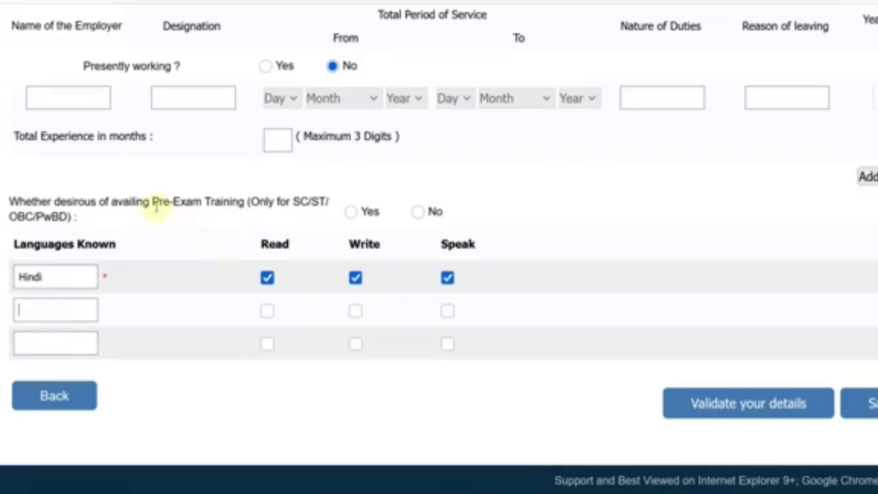
{"action": "left_click", "coordinate": [351, 213]}
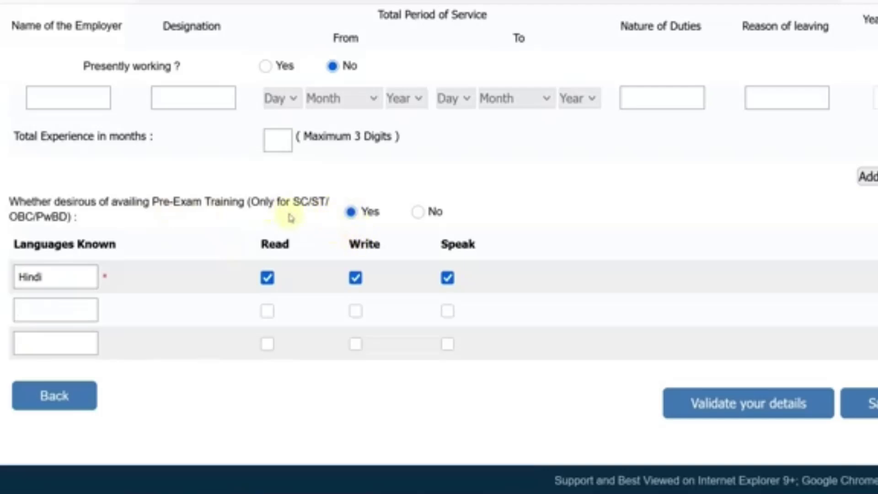
{"action": "left_click", "coordinate": [738, 404]}
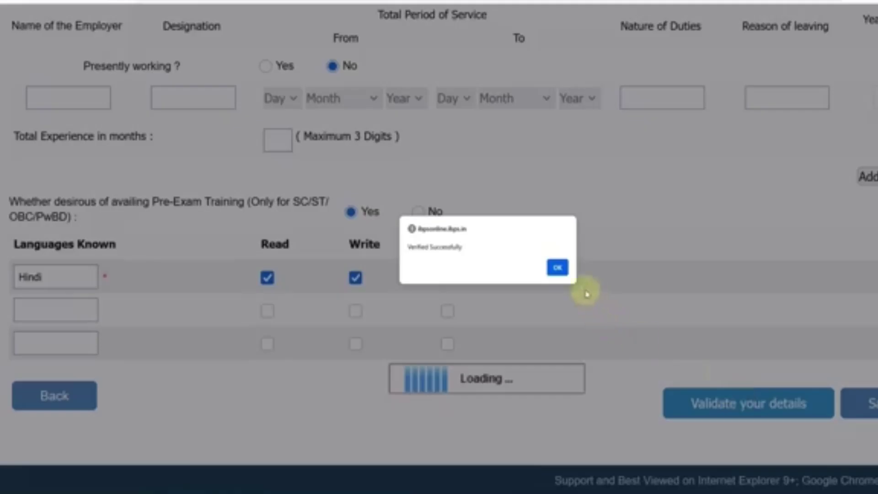
Save the verified details, tick I Agree on the declaration, and confirm Complete Registration
{"action": "left_click", "coordinate": [560, 268]}
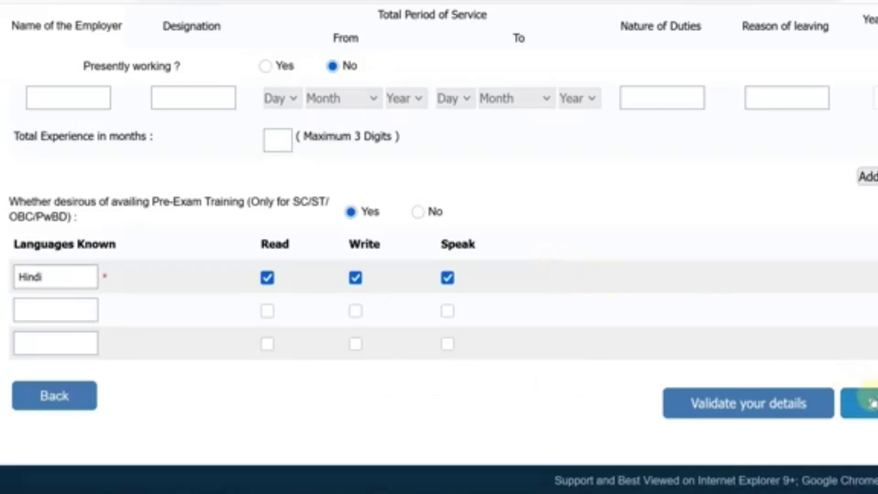
{"action": "left_click", "coordinate": [872, 403]}
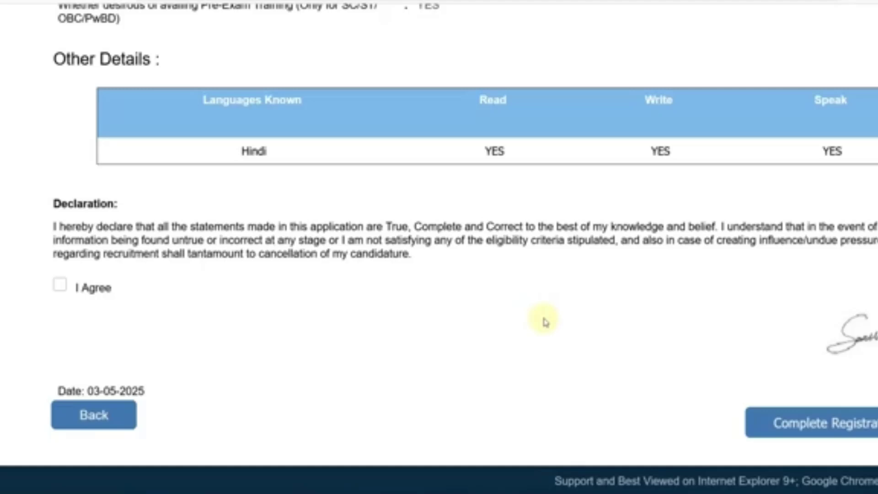
{"action": "left_click", "coordinate": [105, 420]}
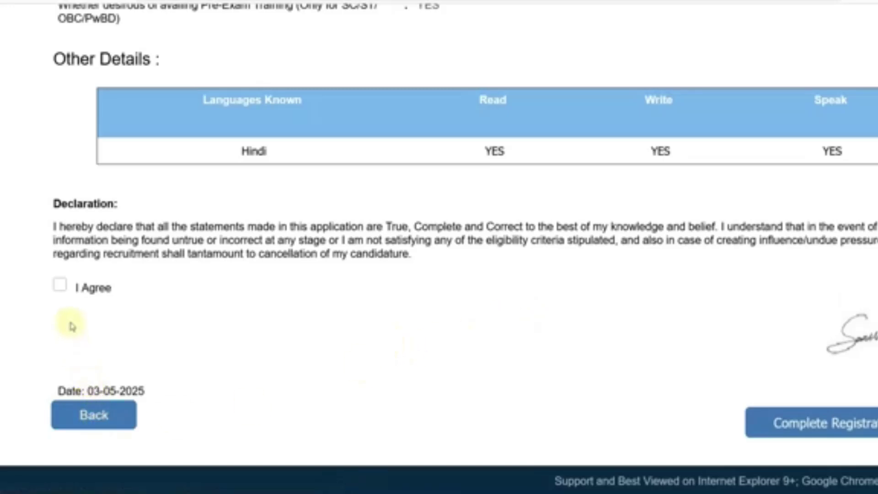
{"action": "left_click", "coordinate": [60, 288]}
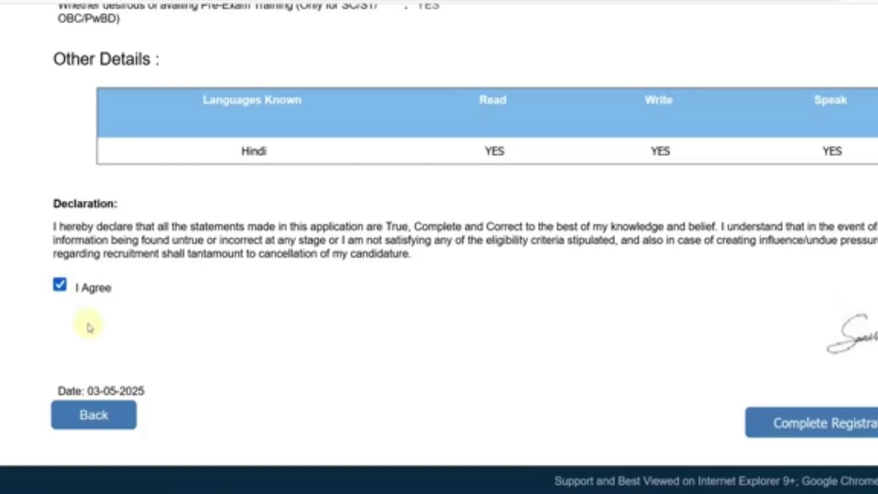
{"action": "left_click", "coordinate": [822, 432]}
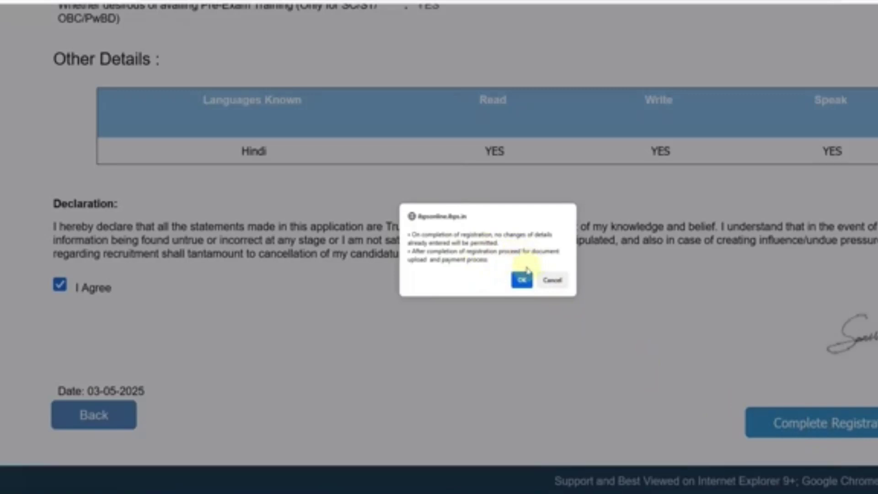
{"action": "left_click", "coordinate": [523, 281]}
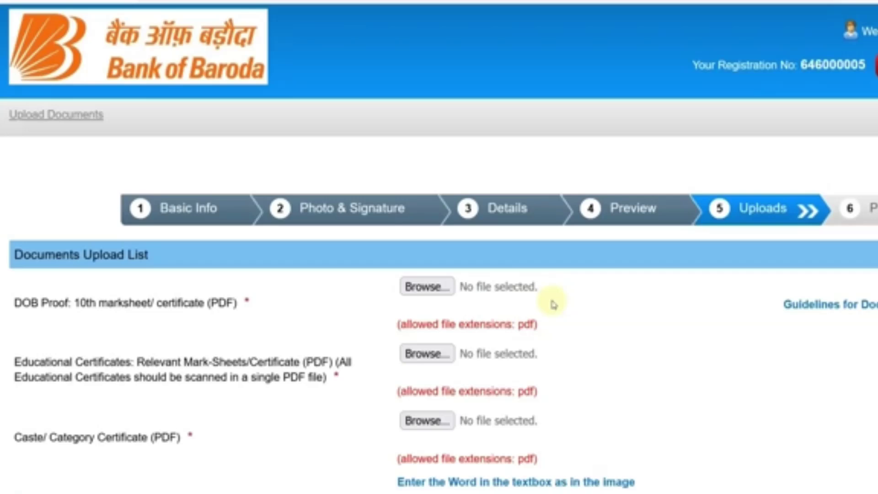
{"action": "scroll", "coordinate": [554, 305], "scroll_direction": "down", "scroll_amount": 4}
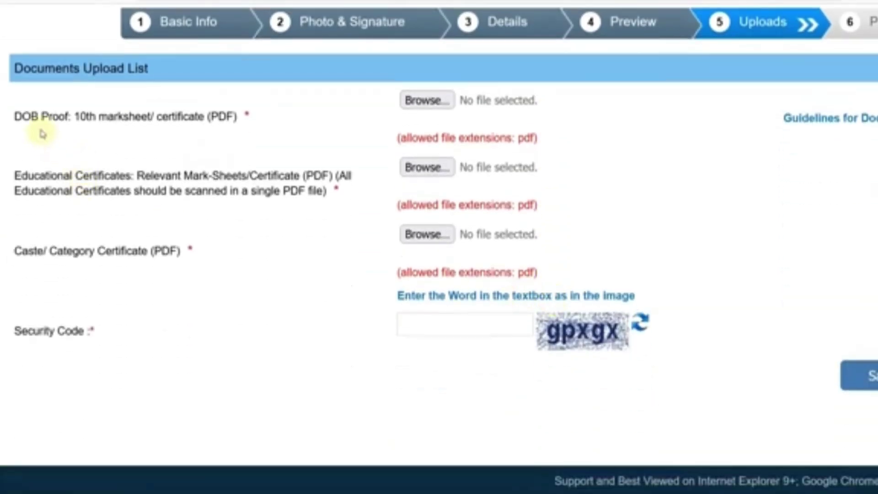
{"action": "left_click_drag", "start_coordinate": [79, 116], "coordinate": [227, 116]}
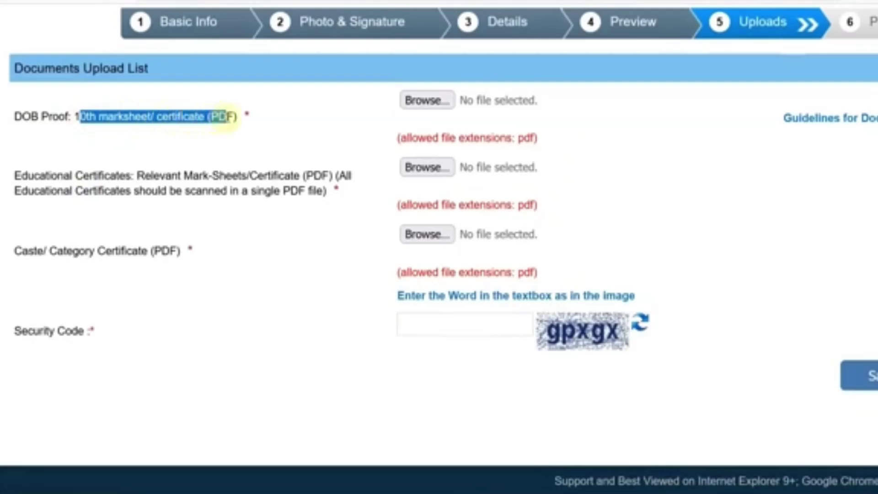
{"action": "left_click", "coordinate": [247, 121]}
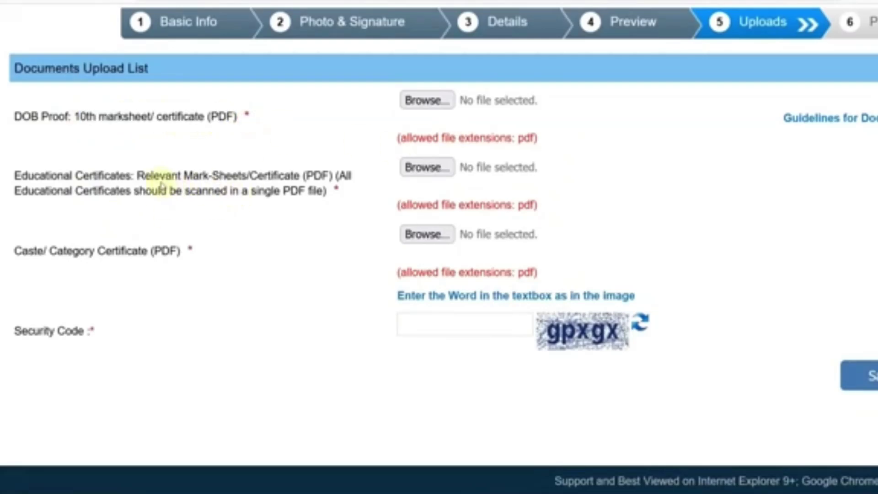
{"action": "left_click_drag", "start_coordinate": [151, 175], "coordinate": [288, 176]}
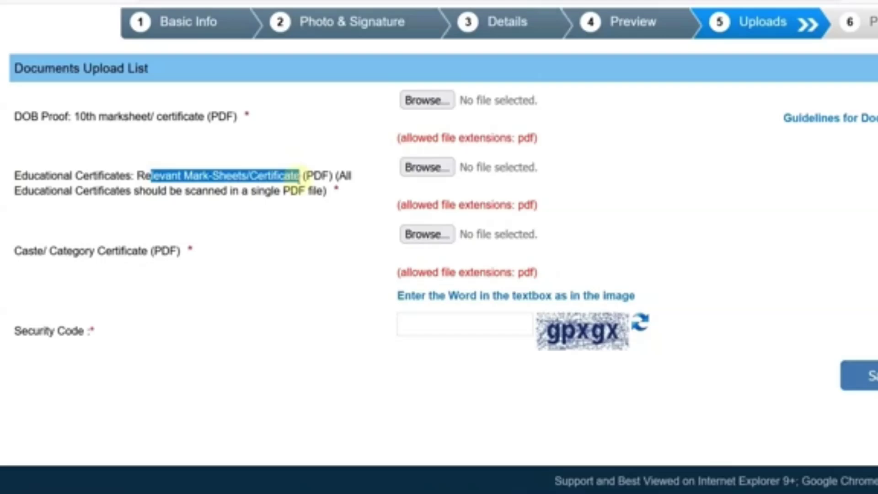
{"action": "left_click_drag", "start_coordinate": [45, 191], "coordinate": [118, 192]}
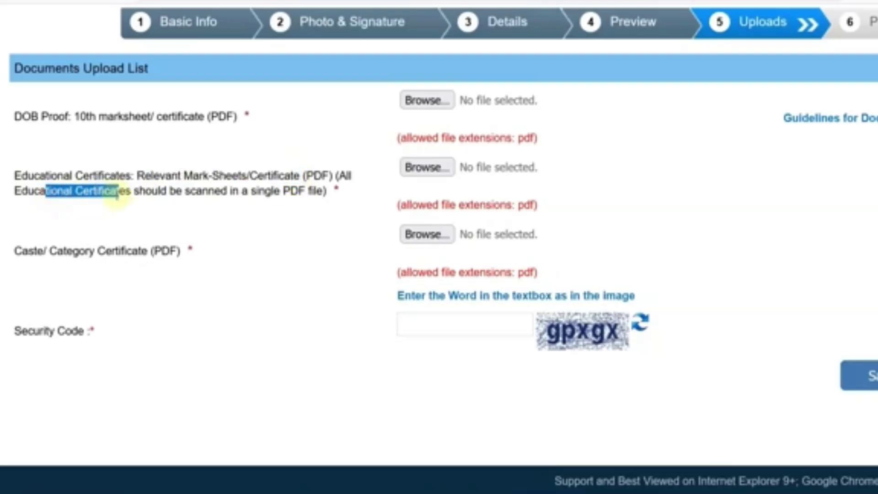
{"action": "left_click_drag", "start_coordinate": [245, 191], "coordinate": [324, 206]}
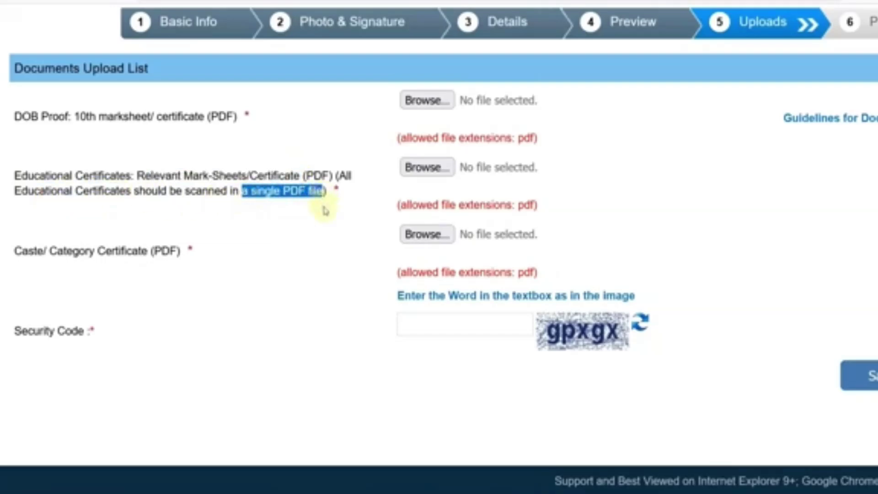
{"action": "left_click", "coordinate": [316, 206]}
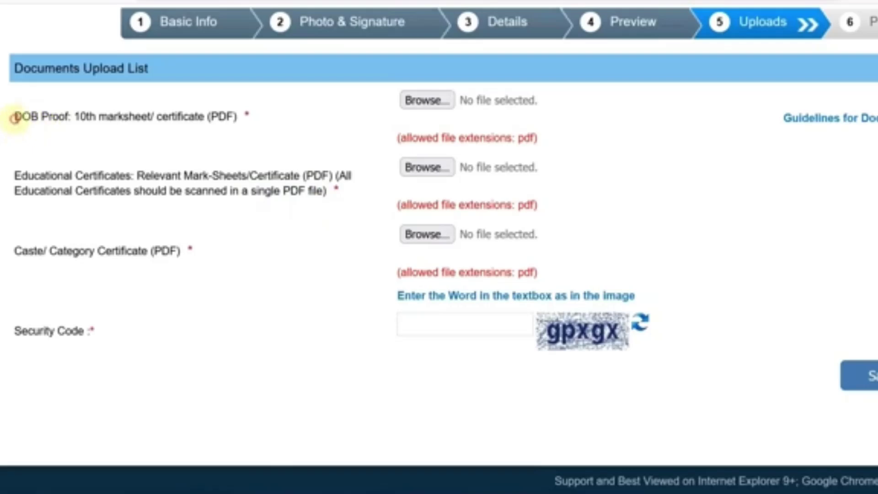
{"action": "left_click_drag", "start_coordinate": [15, 118], "coordinate": [87, 131]}
{"action": "left_click", "coordinate": [92, 130]}
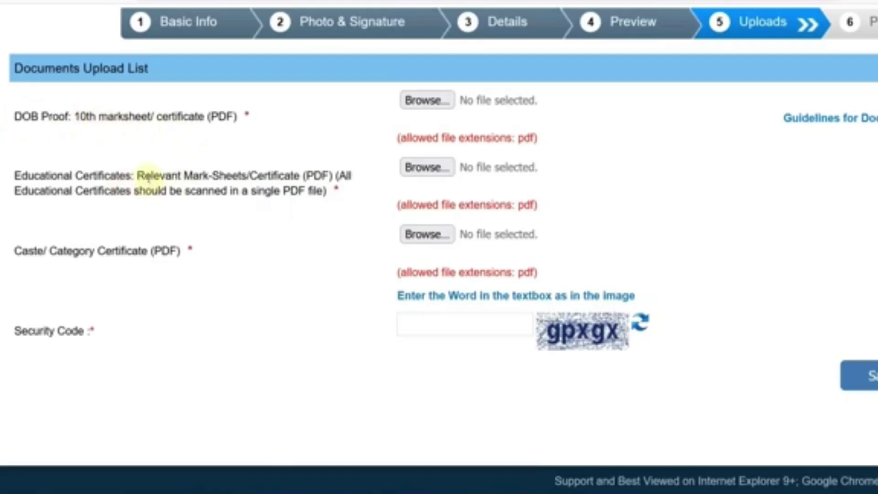
{"action": "left_click_drag", "start_coordinate": [147, 177], "coordinate": [258, 177]}
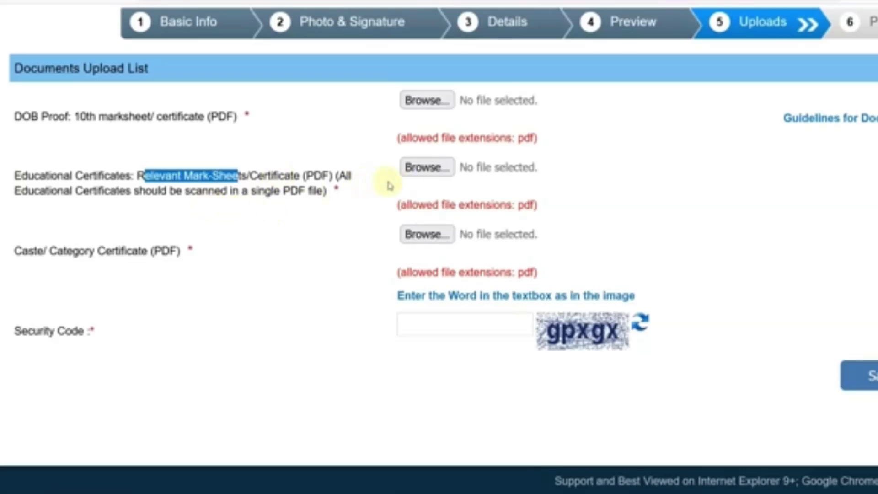
{"action": "left_click_drag", "start_coordinate": [26, 251], "coordinate": [95, 251]}
{"action": "left_click", "coordinate": [128, 251]}
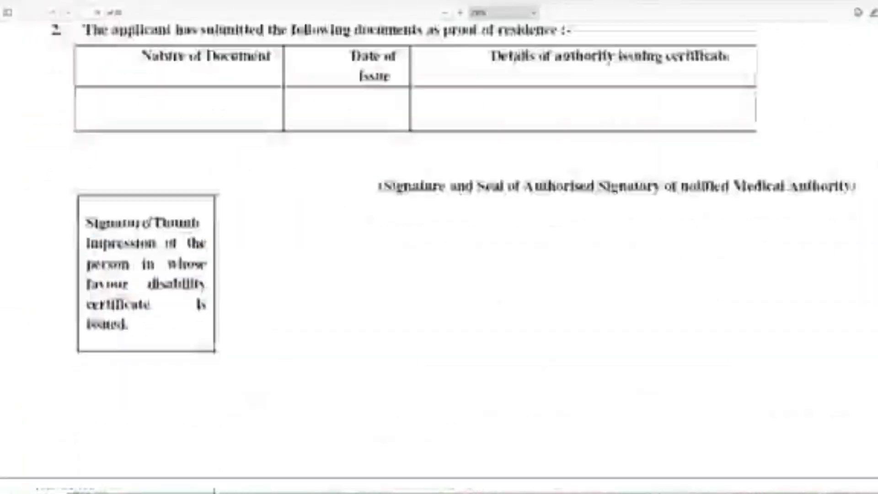
Scroll through the notification proformas and the guidelines' document upload procedure in the PDFs
{"action": "scroll", "coordinate": [439, 256], "scroll_direction": "down", "scroll_amount": 20}
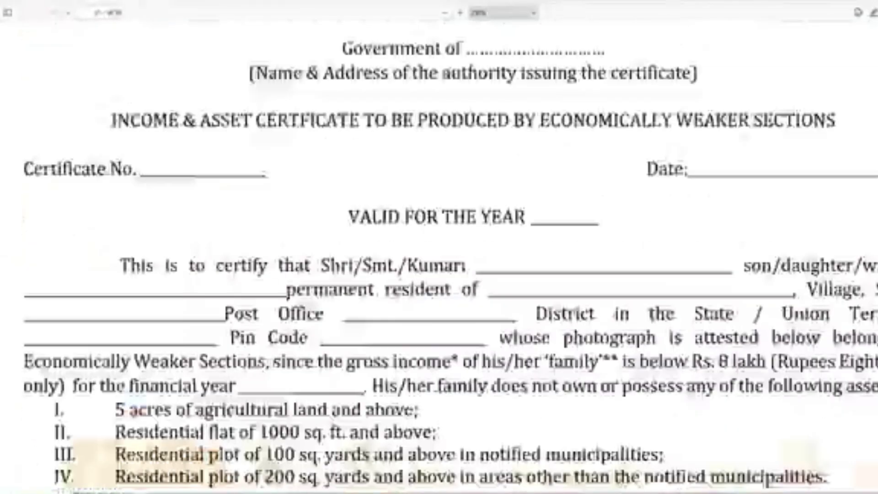
{"action": "scroll", "coordinate": [440, 256], "scroll_direction": "down", "scroll_amount": 20}
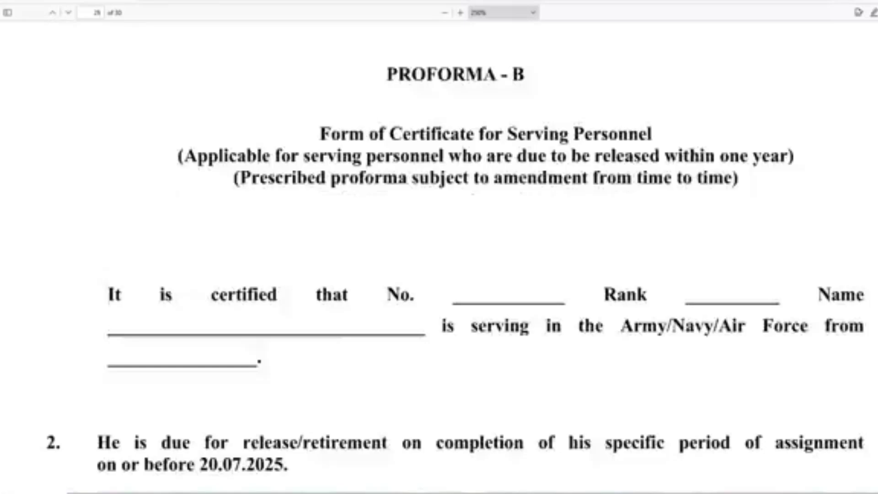
{"action": "scroll", "coordinate": [440, 256], "scroll_direction": "up", "scroll_amount": 12}
{"action": "scroll", "coordinate": [694, 353], "scroll_direction": "down", "scroll_amount": 12}
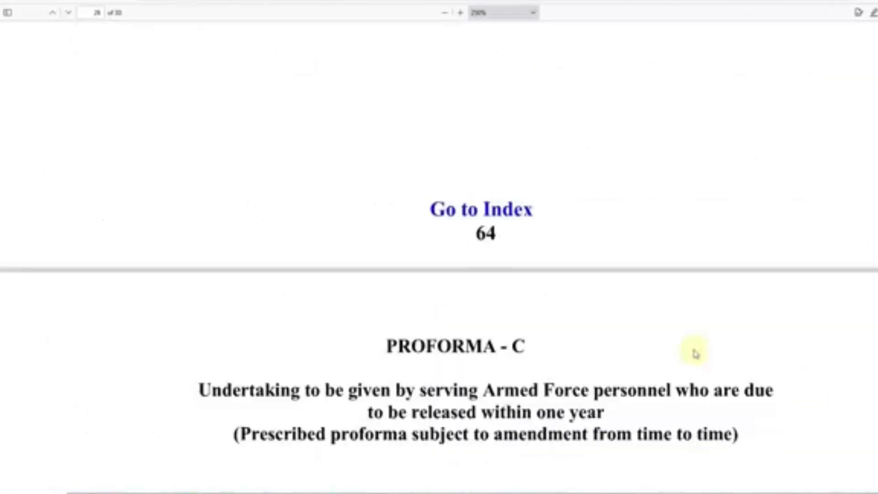
{"action": "scroll", "coordinate": [616, 288], "scroll_direction": "down", "scroll_amount": 3}
{"action": "scroll", "coordinate": [592, 252], "scroll_direction": "down", "scroll_amount": 15}
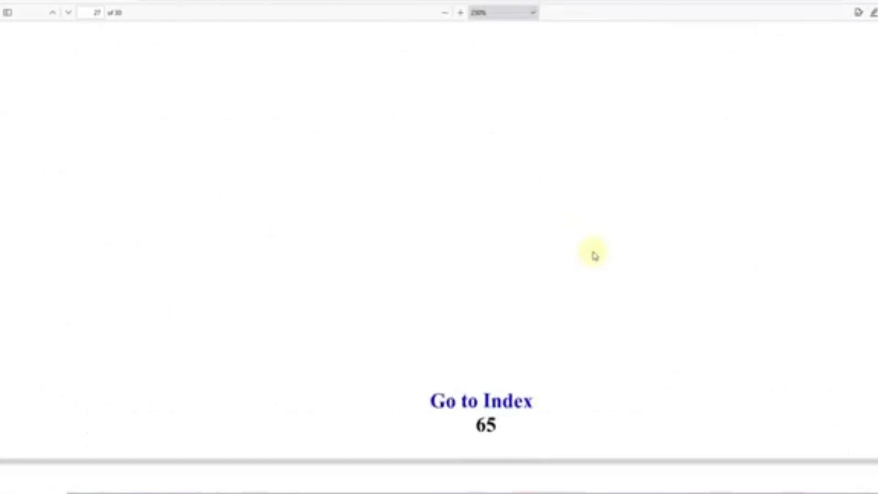
{"action": "scroll", "coordinate": [594, 255], "scroll_direction": "down", "scroll_amount": 3}
{"action": "scroll", "coordinate": [594, 256], "scroll_direction": "down", "scroll_amount": 12}
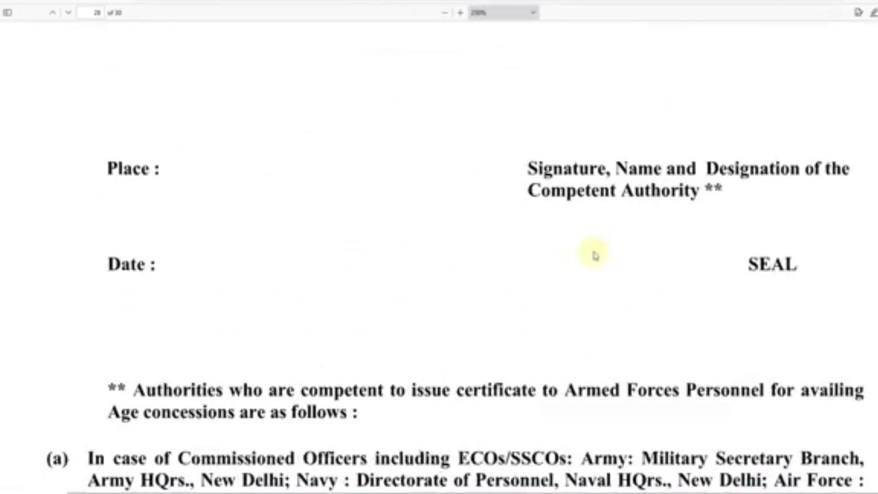
{"action": "scroll", "coordinate": [597, 255], "scroll_direction": "down", "scroll_amount": 18}
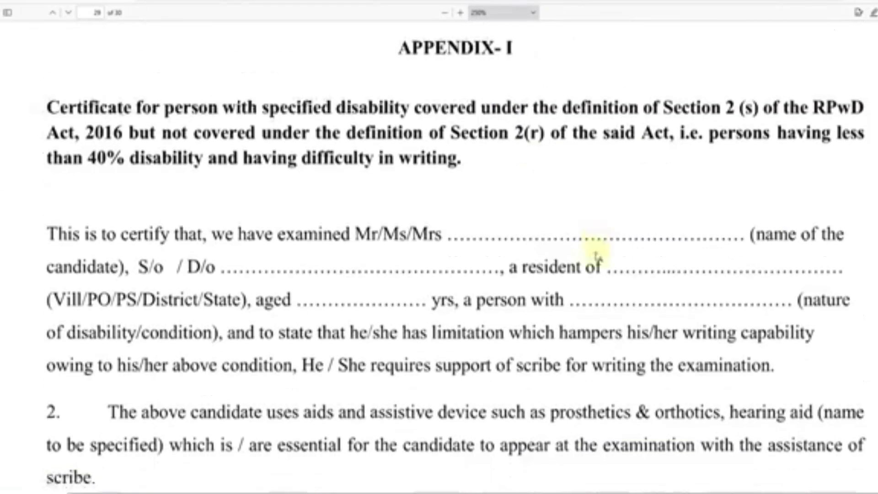
{"action": "scroll", "coordinate": [597, 256], "scroll_direction": "down", "scroll_amount": 15}
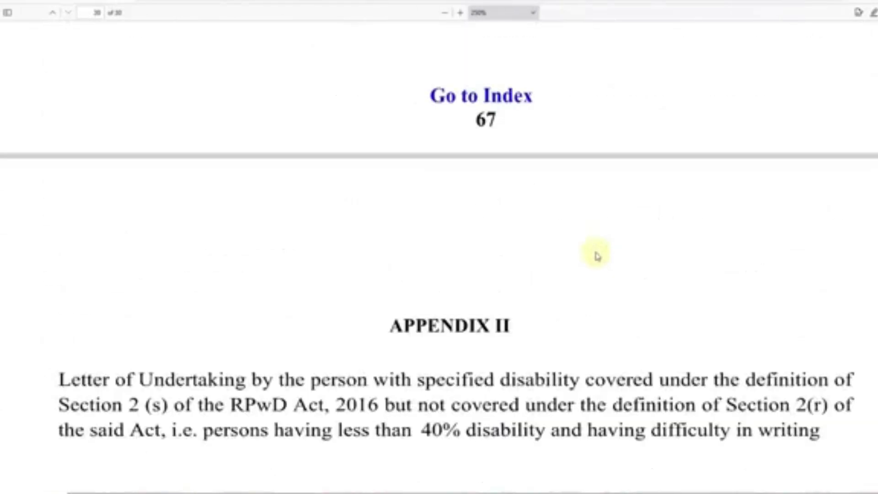
{"action": "scroll", "coordinate": [596, 248], "scroll_direction": "down", "scroll_amount": 4}
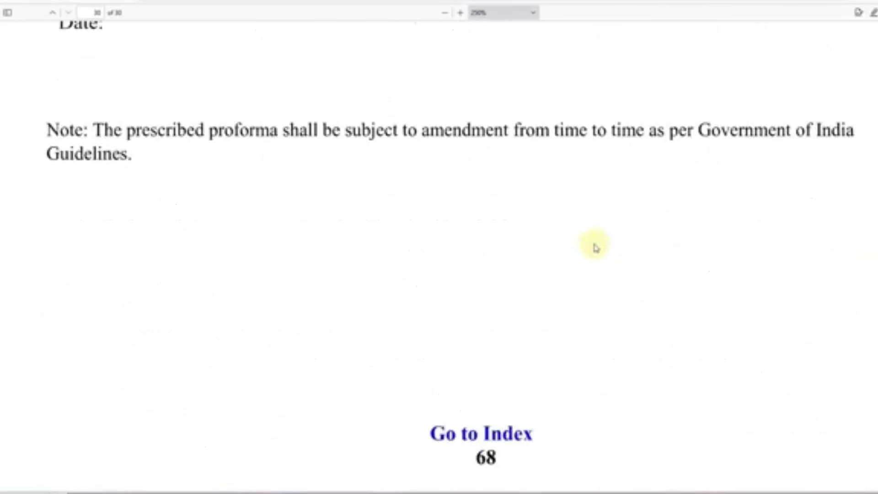
{"action": "scroll", "coordinate": [596, 248], "scroll_direction": "up", "scroll_amount": 17}
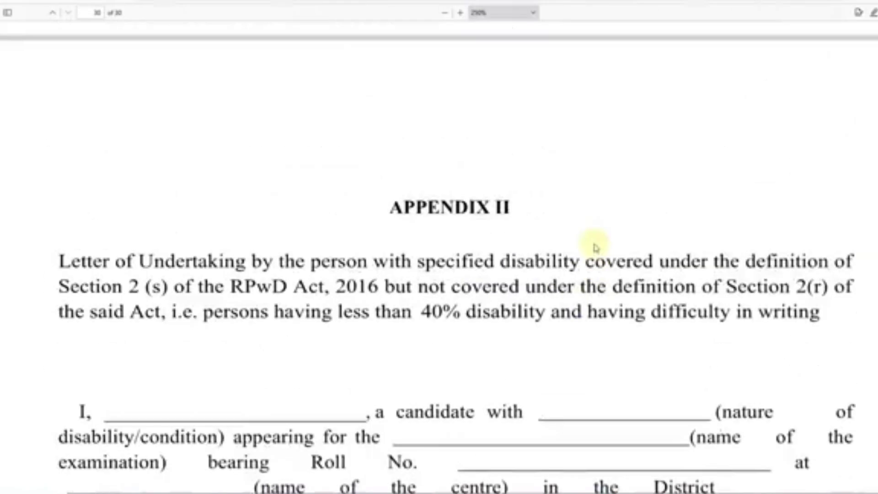
{"action": "scroll", "coordinate": [596, 247], "scroll_direction": "up", "scroll_amount": 8}
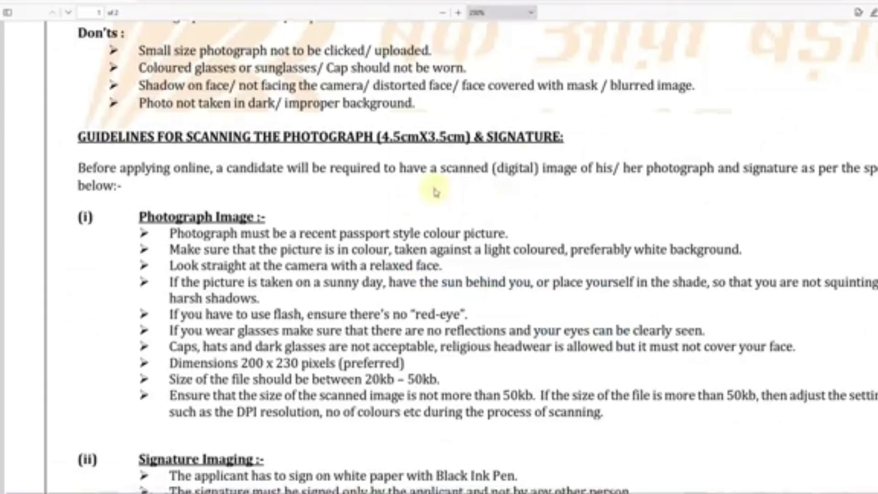
{"action": "scroll", "coordinate": [436, 192], "scroll_direction": "down", "scroll_amount": 15}
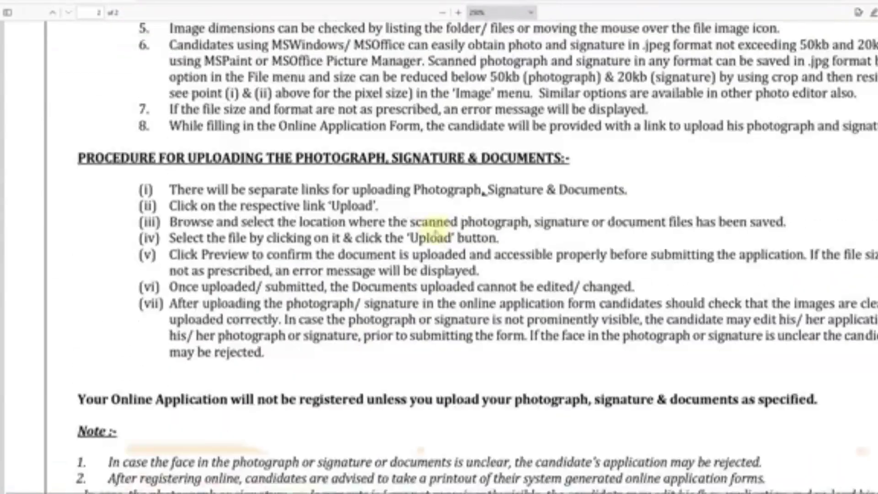
{"action": "scroll", "coordinate": [416, 225], "scroll_direction": "down", "scroll_amount": 3}
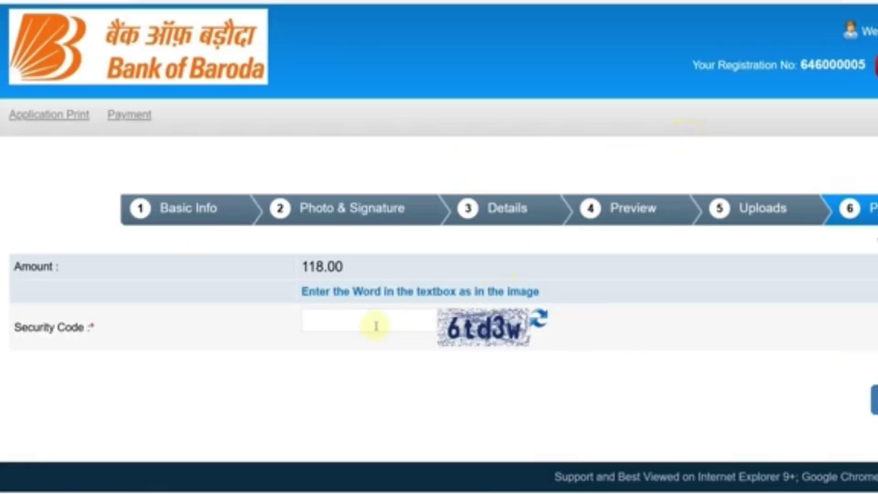
Enter the security code, submit the 118.00 fee payment, and confirm proceeding to the gateway
{"action": "left_click", "coordinate": [375, 326]}
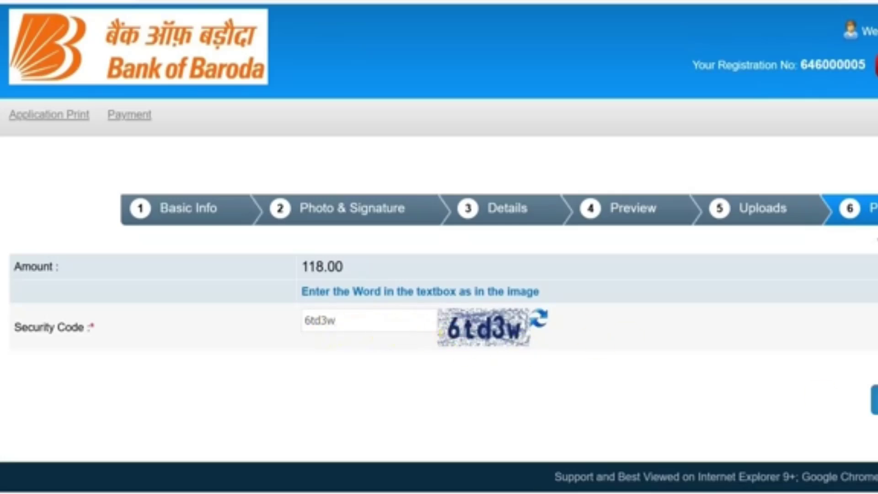
{"action": "left_click", "coordinate": [875, 399]}
{"action": "left_click", "coordinate": [523, 268]}
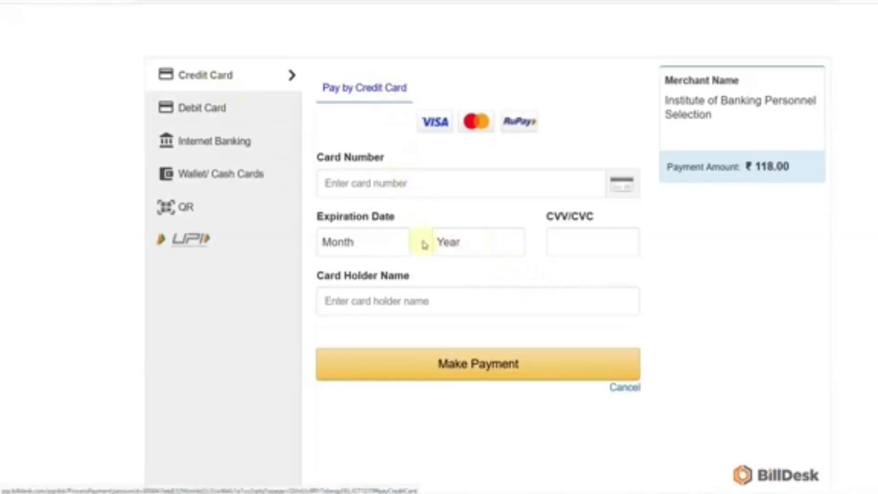
Pay the ₹118.00 fee with BHIM UPI under the QR option on BillDesk
{"action": "left_click", "coordinate": [190, 108]}
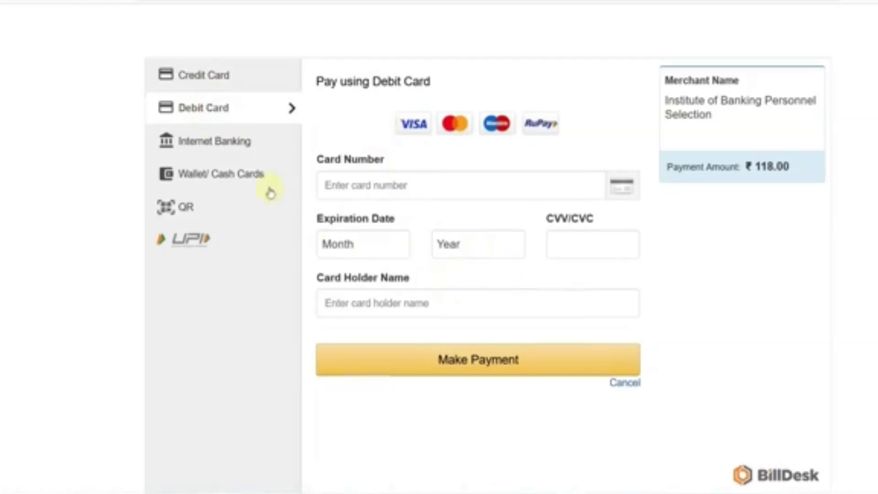
{"action": "left_click", "coordinate": [237, 148]}
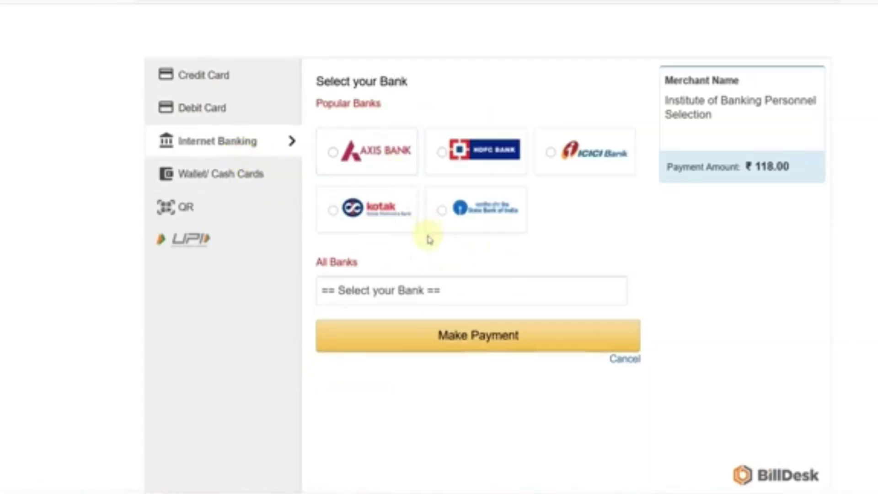
{"action": "left_click", "coordinate": [186, 212]}
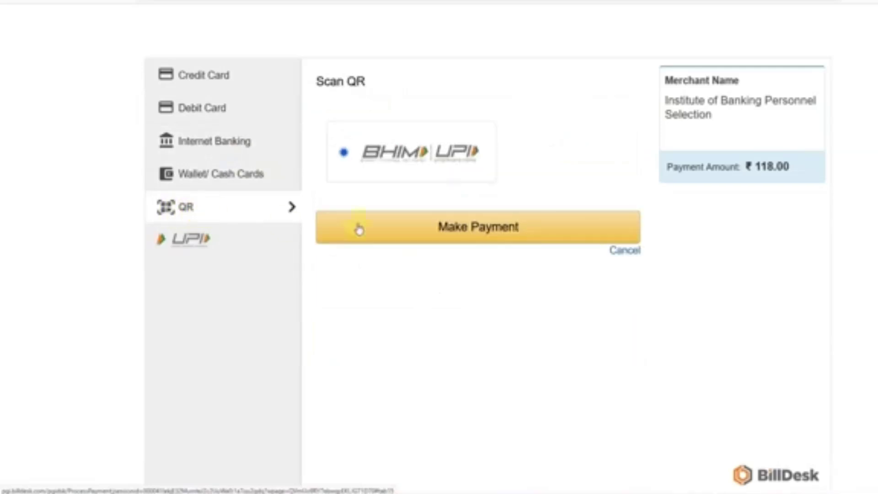
{"action": "left_click", "coordinate": [462, 234]}
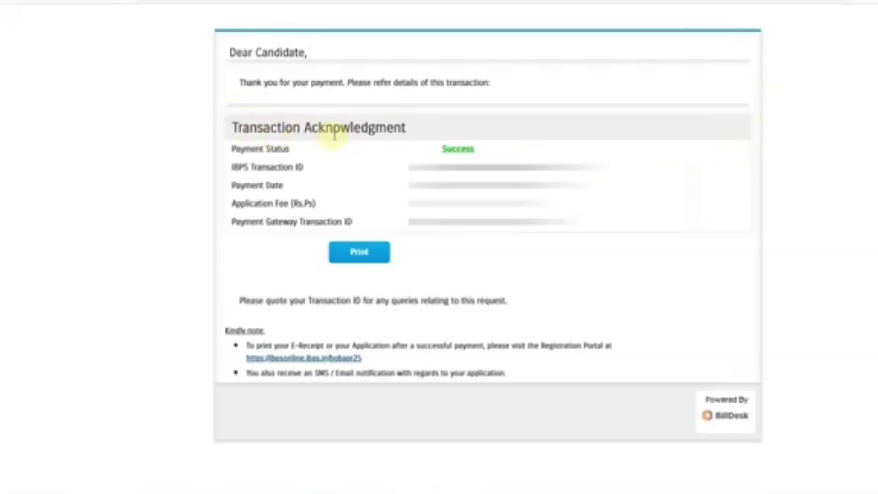
Print the payment acknowledgment and return to the Registration Portal
{"action": "left_click", "coordinate": [361, 261]}
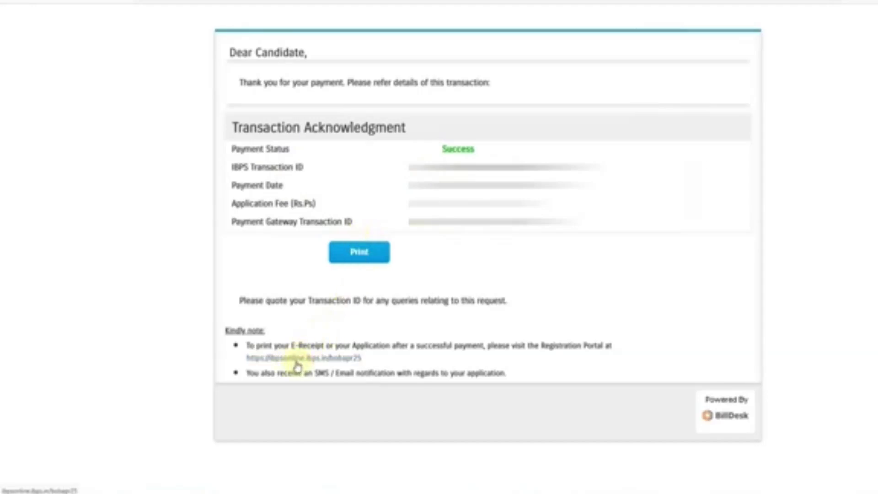
{"action": "left_click", "coordinate": [296, 361]}
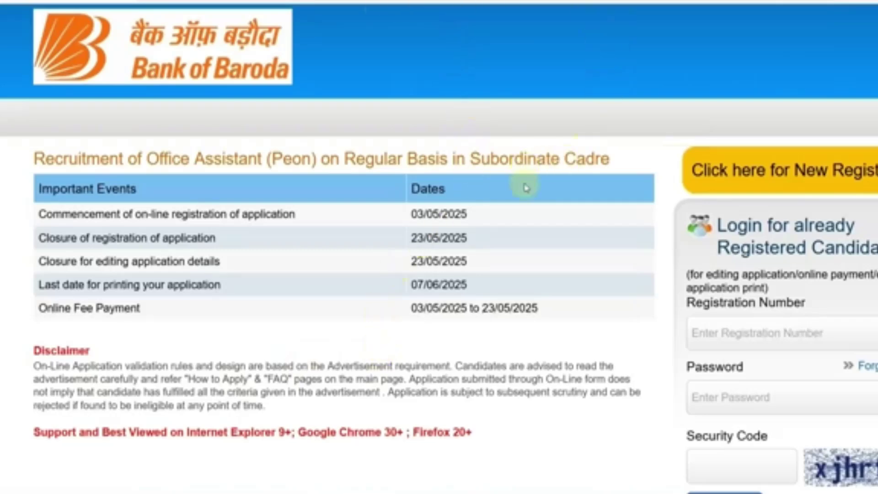
Log in as the registered candidate to view the Office Assistant application print
{"action": "scroll", "coordinate": [543, 188], "scroll_direction": "down", "scroll_amount": 4}
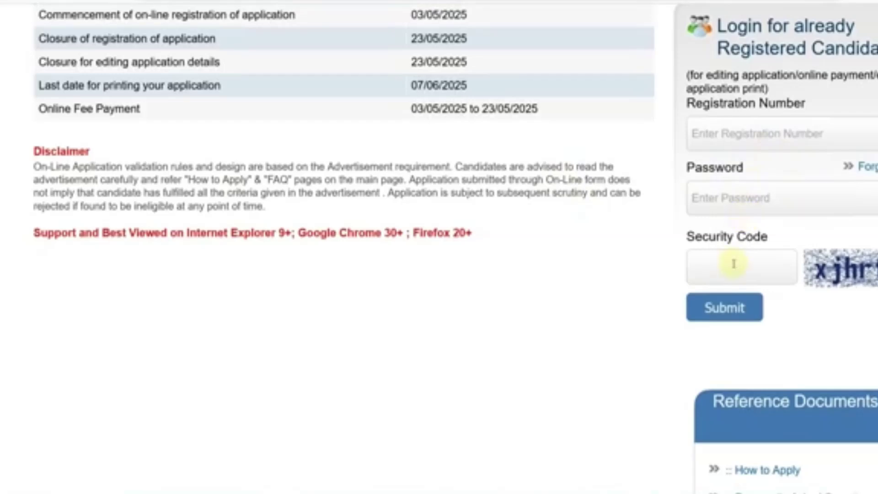
{"action": "left_click", "coordinate": [727, 308]}
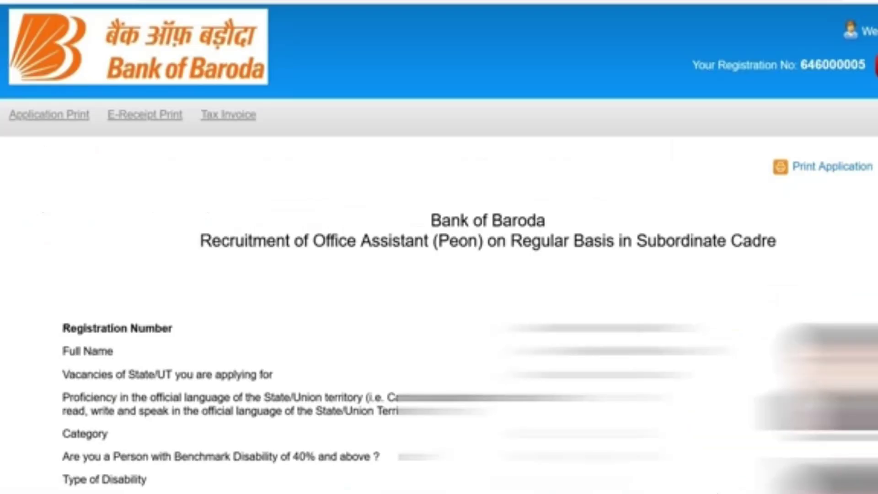